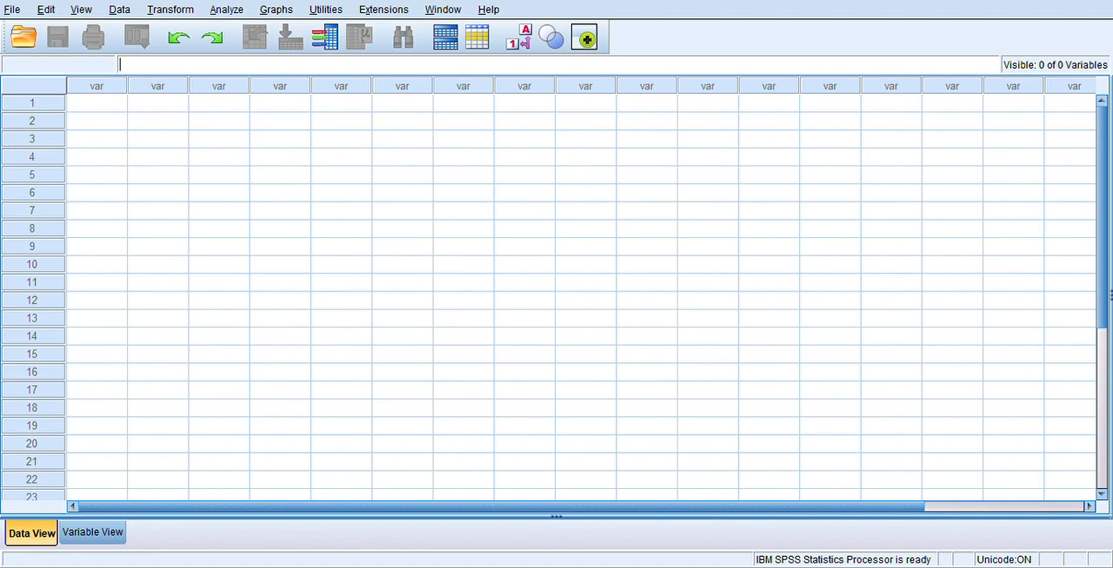
pyautogui.hotkey('ctrl', 't')
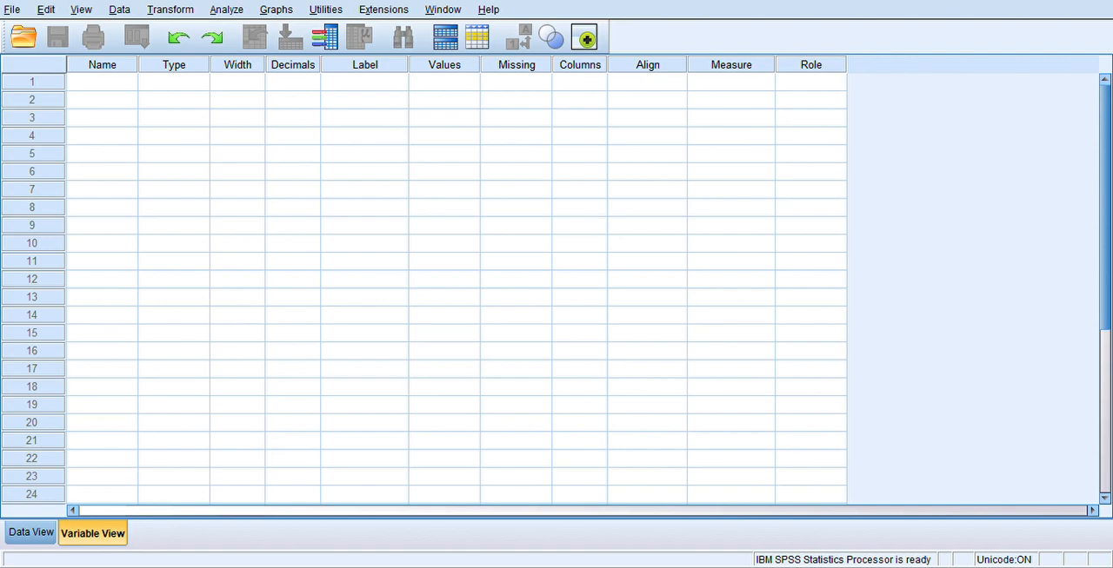
pyautogui.hotkey('ctrl', 't')
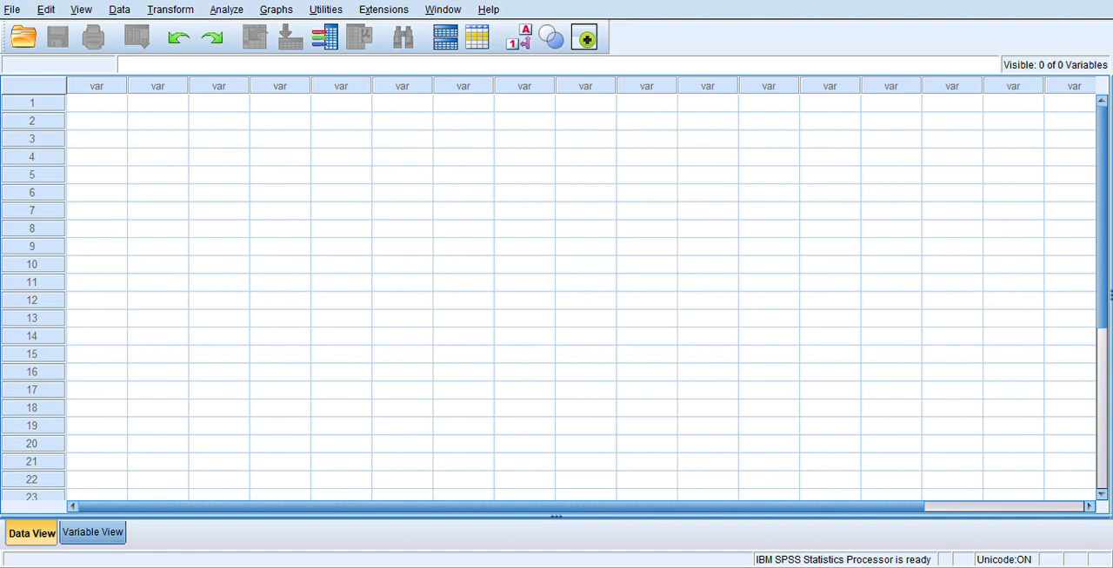
# Define two new numeric variables named bb and tb_anak in the first two rows of the variable definitions.
pyautogui.click(93, 533)
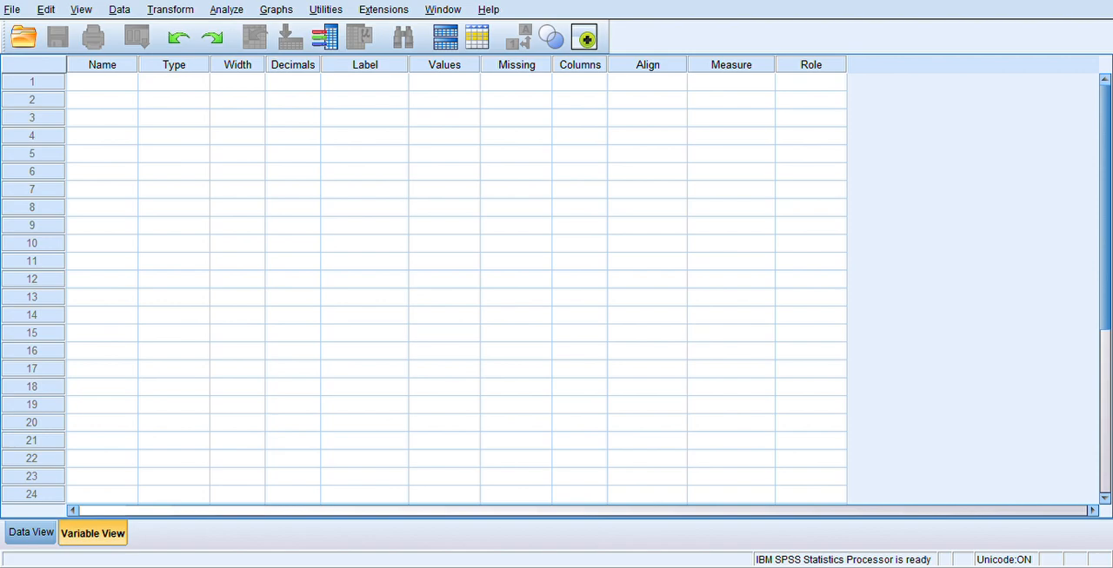
pyautogui.click(102, 82)
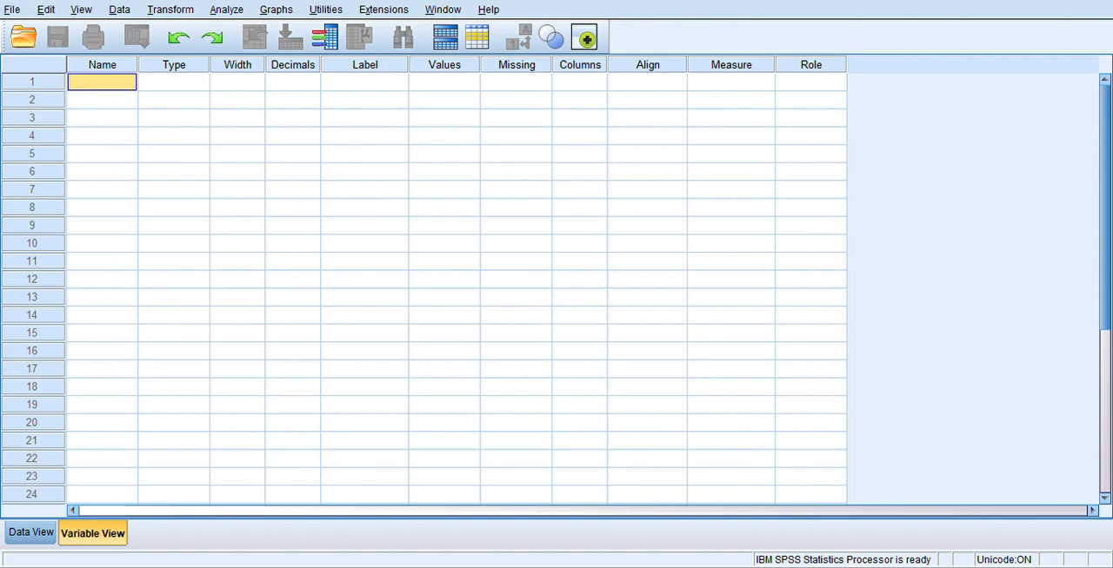
pyautogui.write('bb')
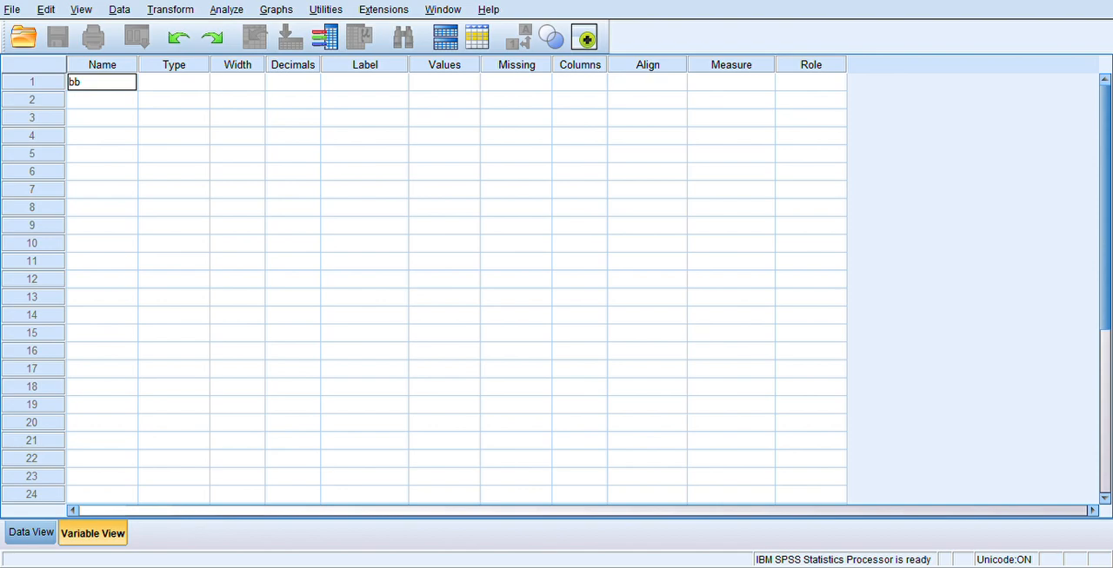
pyautogui.press('Return')
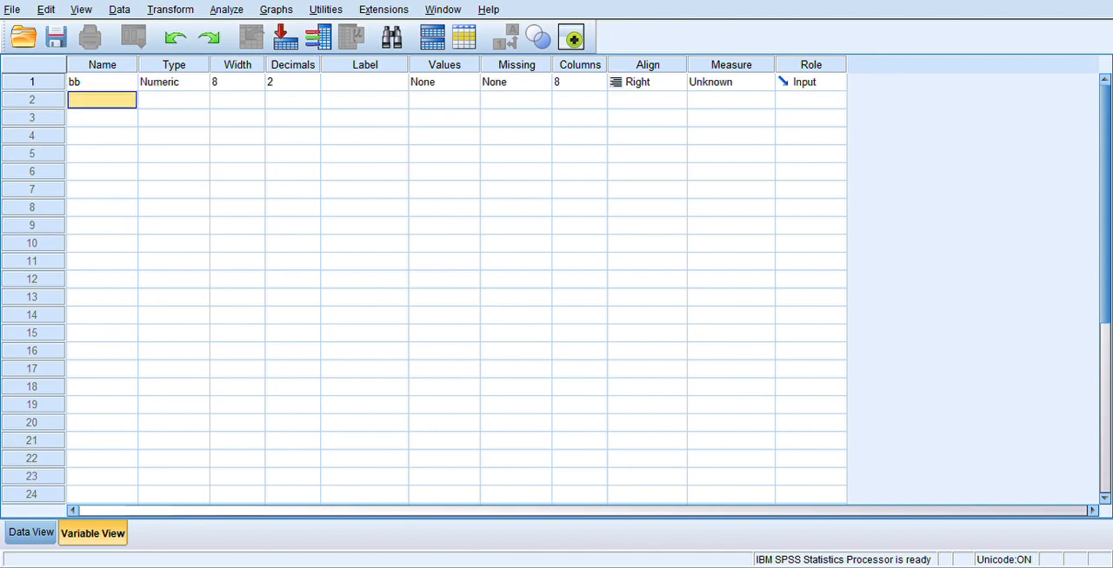
pyautogui.write('tb')
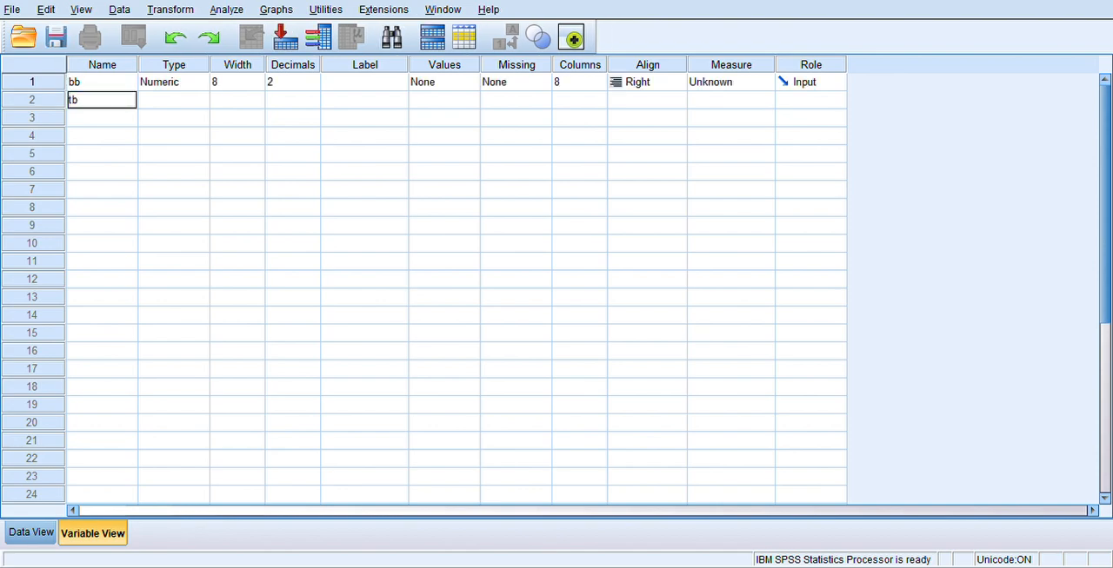
pyautogui.write('_anak')
pyautogui.click(193, 100)
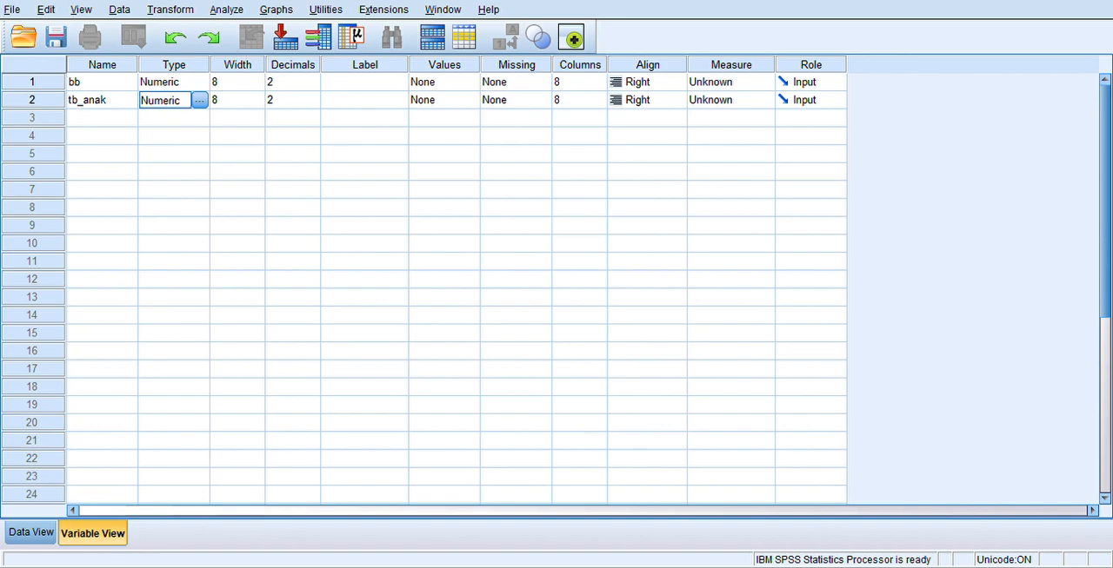
# Label the variable bb as "berat badan" and the variable tb_anak as "tinggi badan anak".
pyautogui.click(364, 81)
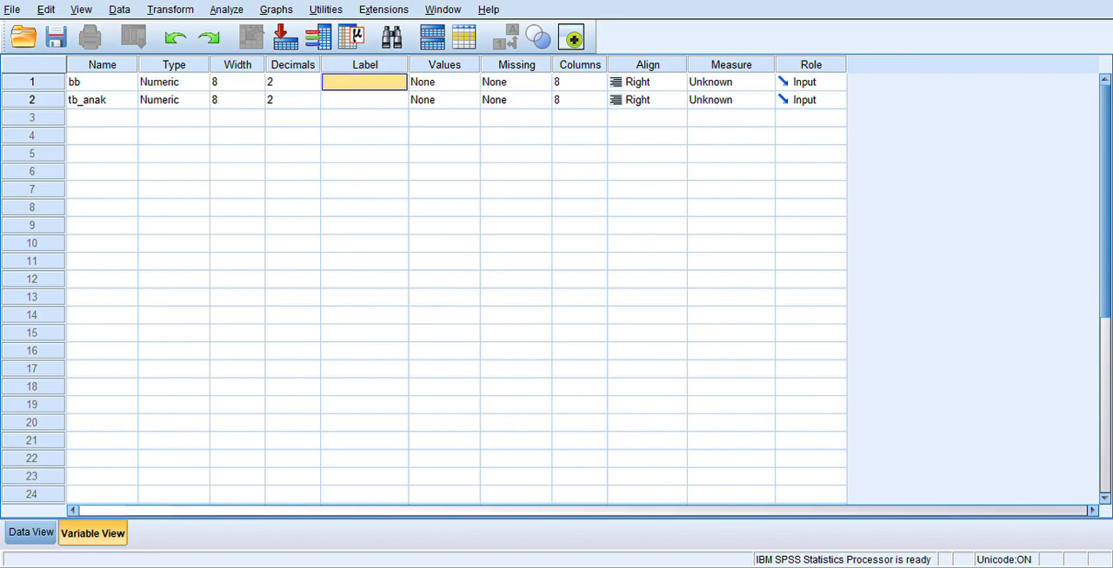
pyautogui.write('berat badan')
pyautogui.press('Return')
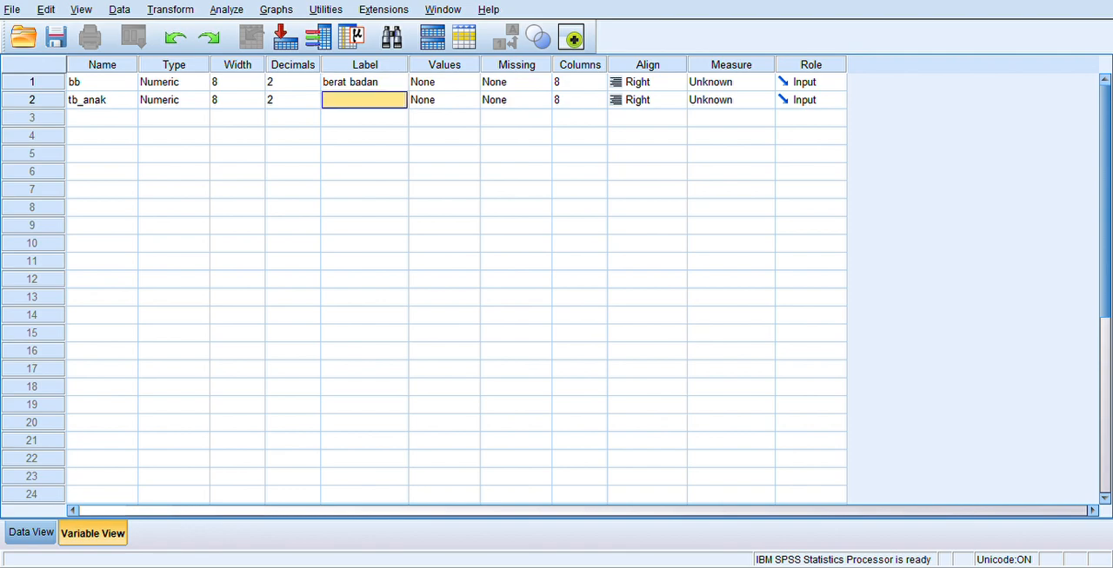
pyautogui.write('r')
pyautogui.write('inggi')
pyautogui.write(' badan a')
pyautogui.write('nak')
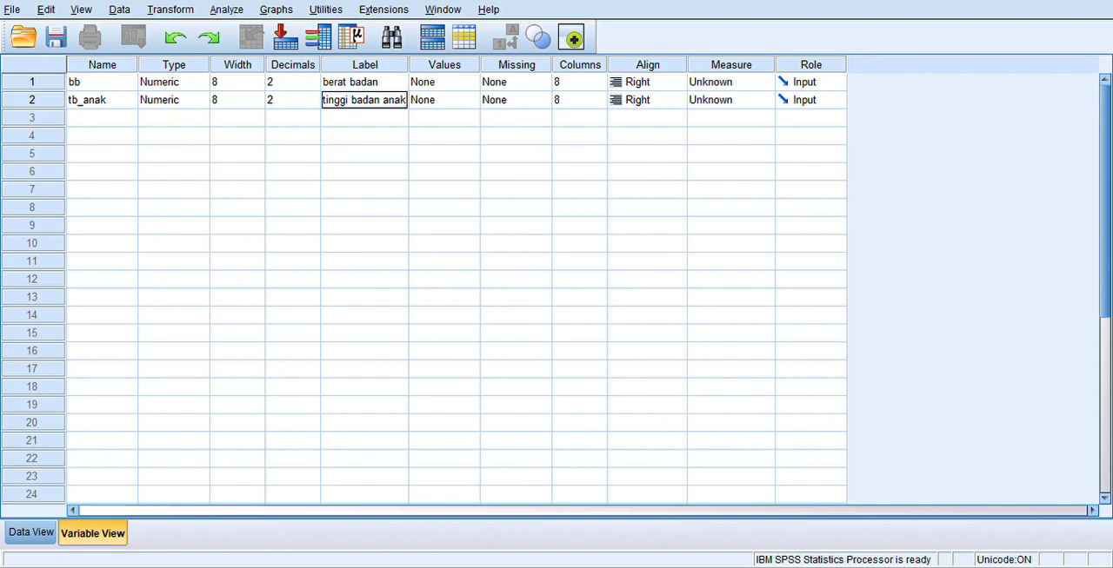
# Set the measurement level of both bb and tb_anak to Scale.
pyautogui.click(739, 82)
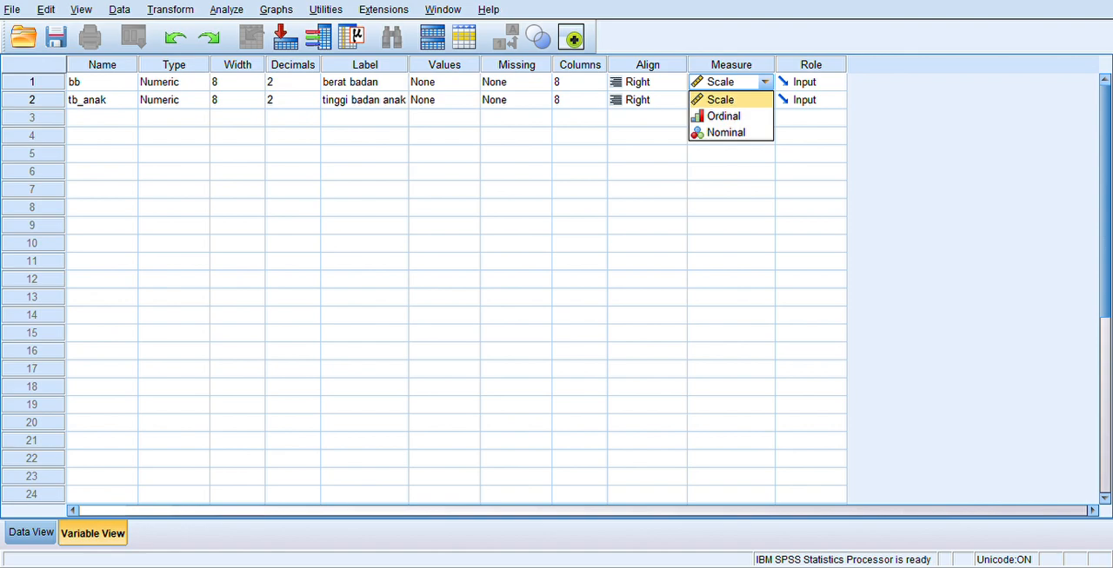
pyautogui.click(730, 100)
pyautogui.click(737, 100)
pyautogui.click(721, 117)
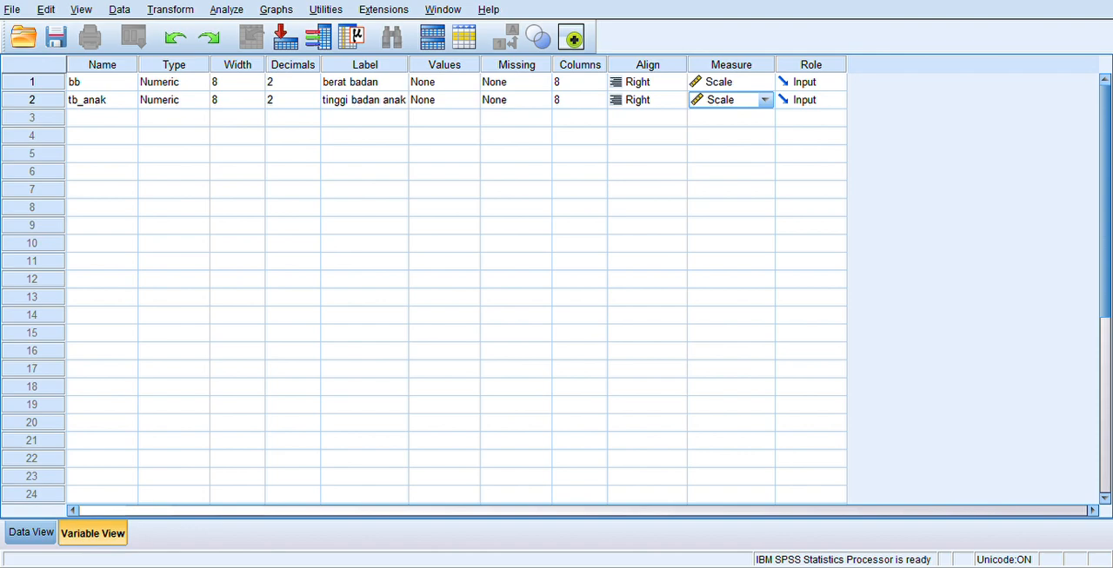
# Add a third variable named nama and make it a String type with a width of 20.
pyautogui.click(101, 117)
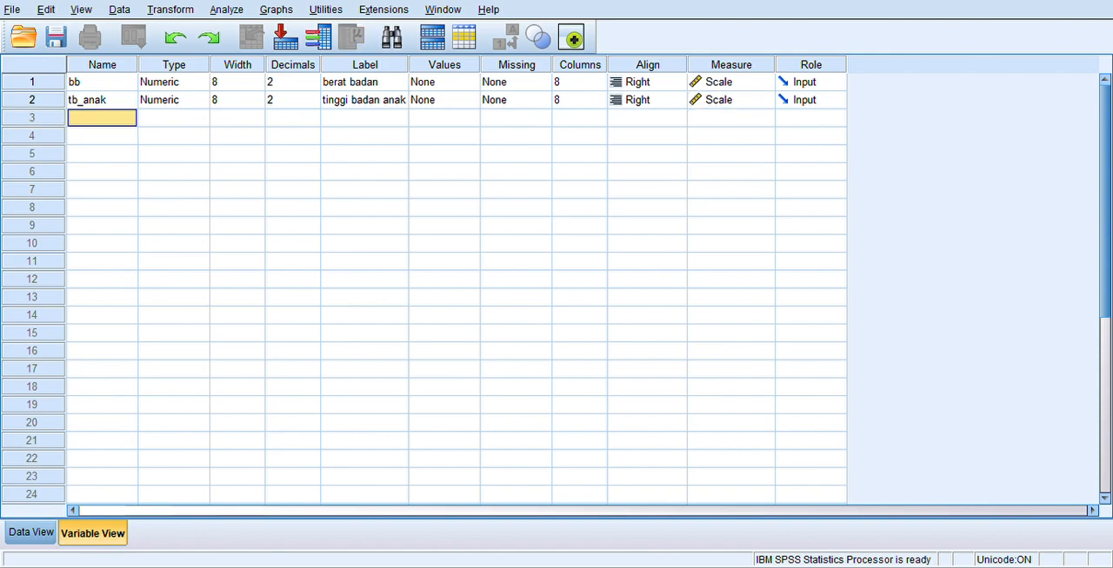
pyautogui.write('nama')
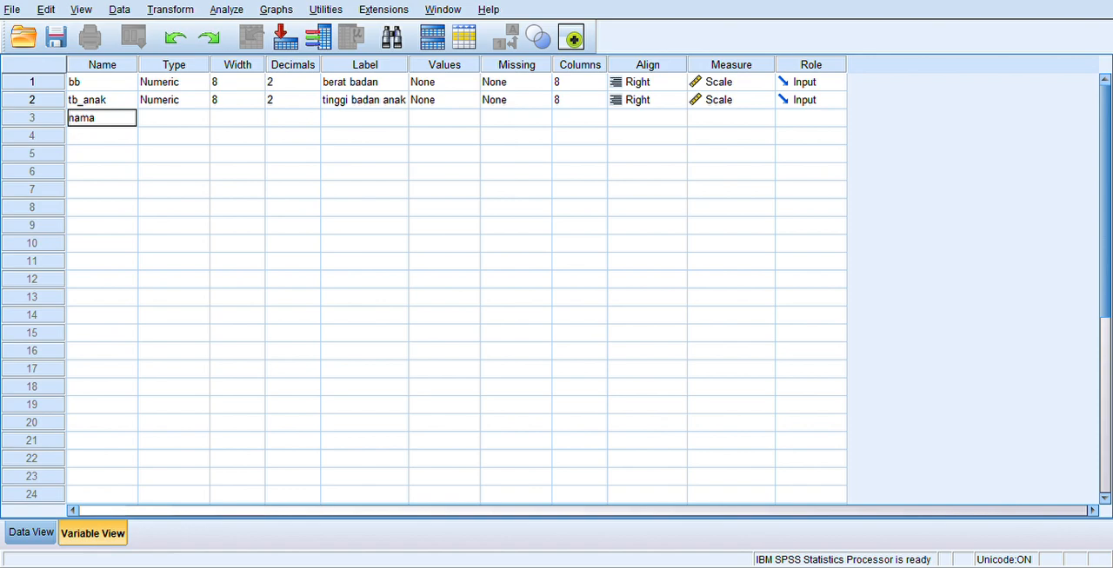
pyautogui.click(164, 119)
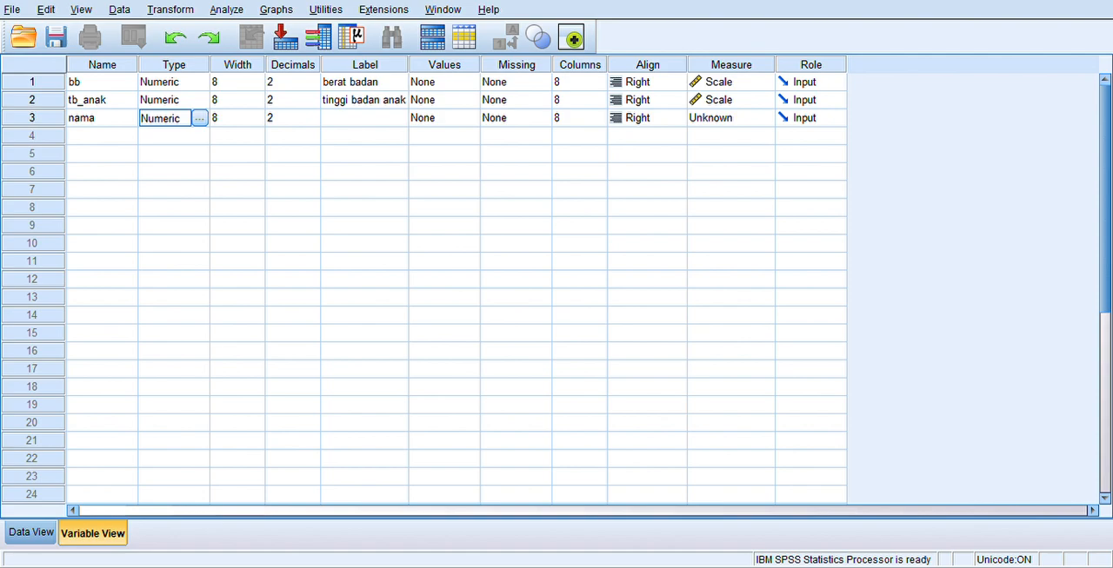
pyautogui.click(200, 119)
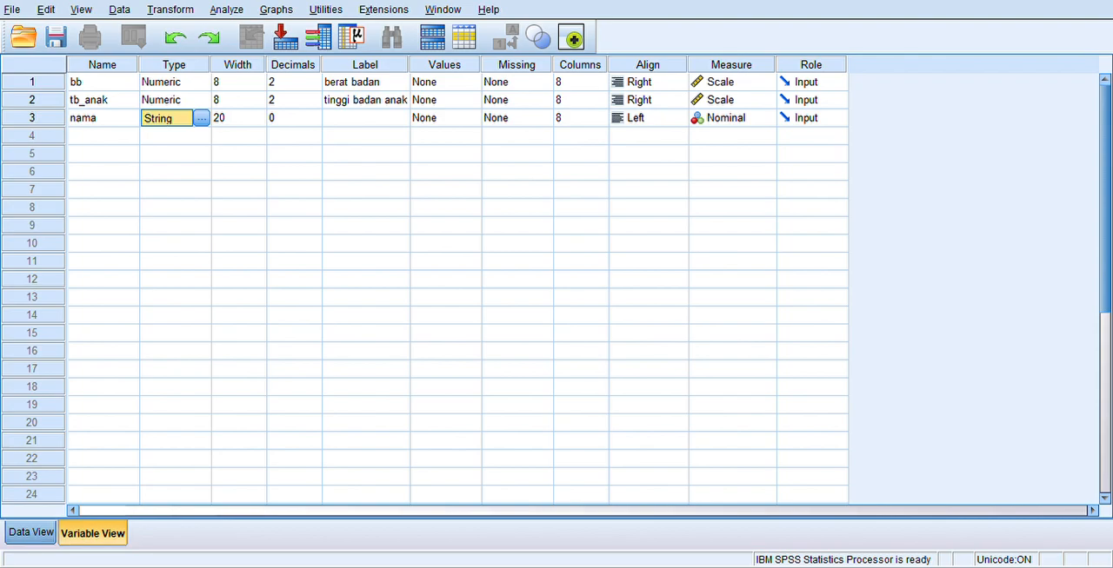
pyautogui.hotkey('ctrl', 't')
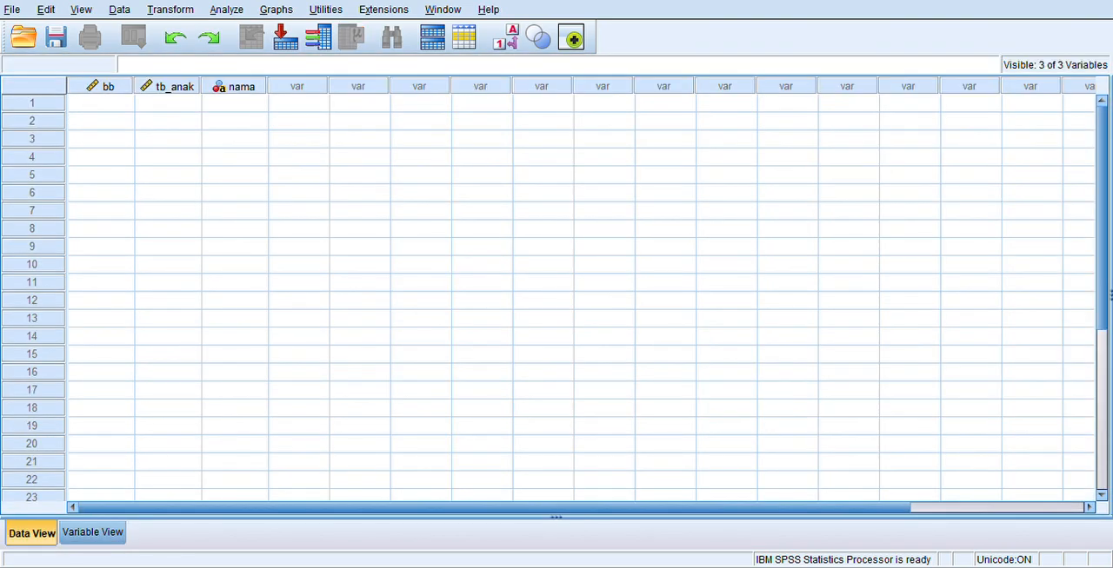
pyautogui.hotkey('ctrl', 't')
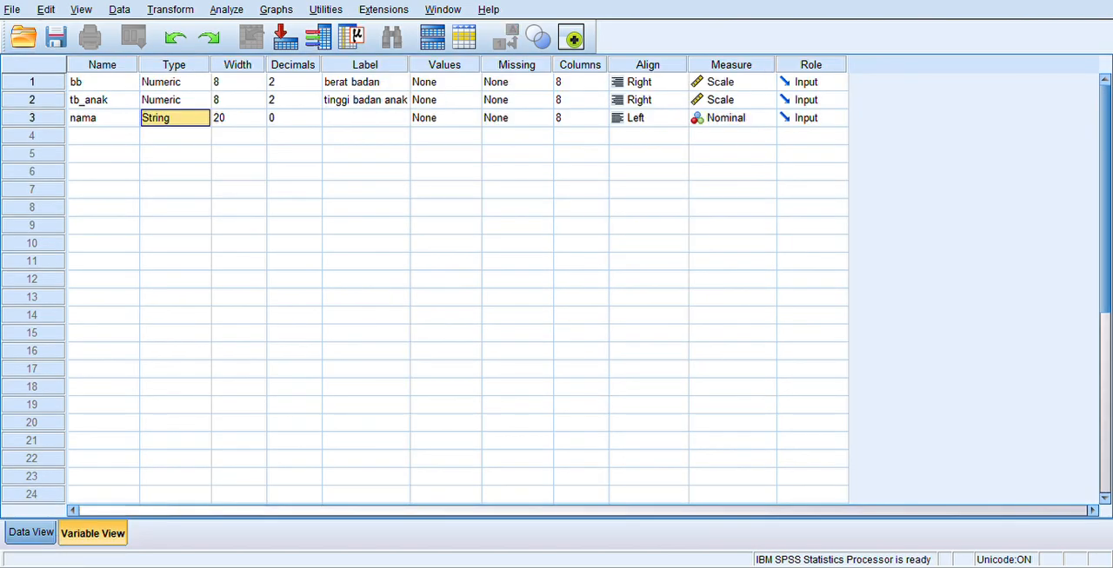
# Enter a person's first name for each of cases 1 to 4 in the nama column of the data sheet.
pyautogui.hotkey('ctrl', 't')
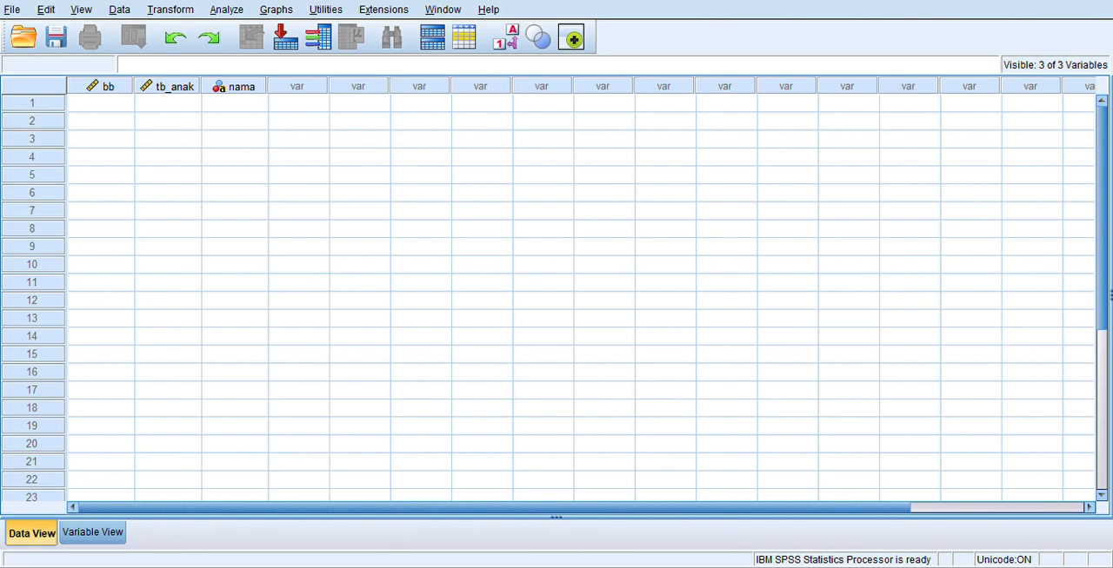
pyautogui.click(235, 103)
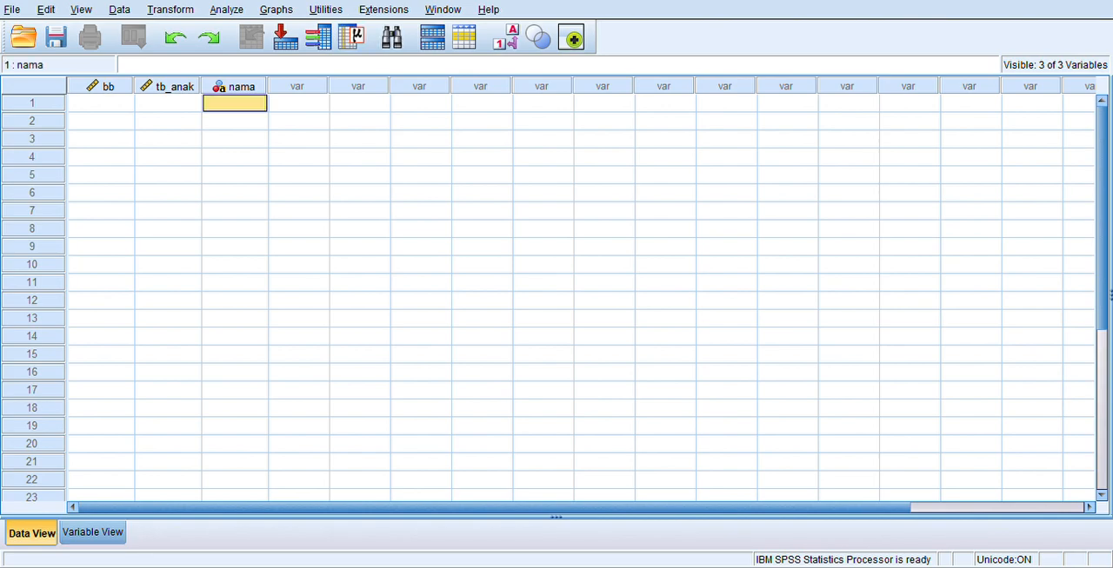
pyautogui.write('ani')
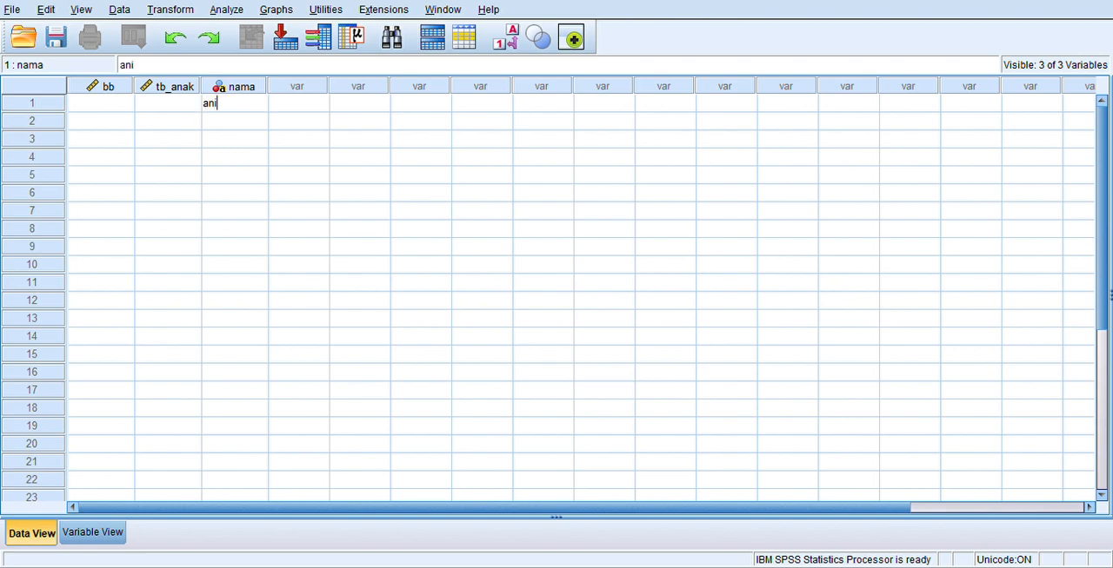
pyautogui.press('Return')
pyautogui.write('tuti')
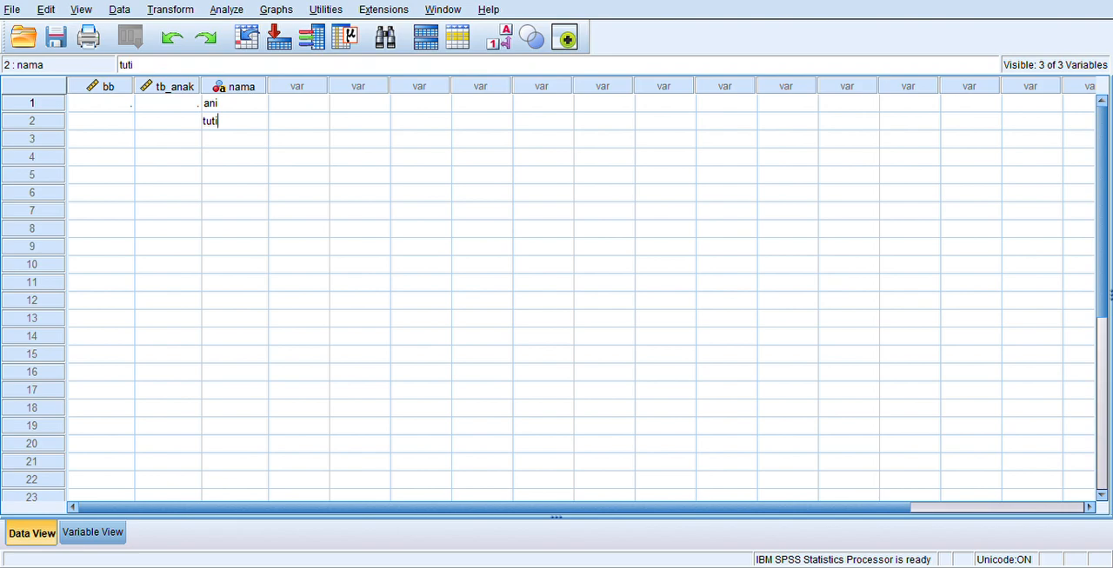
pyautogui.press('Return')
pyautogui.write('budi')
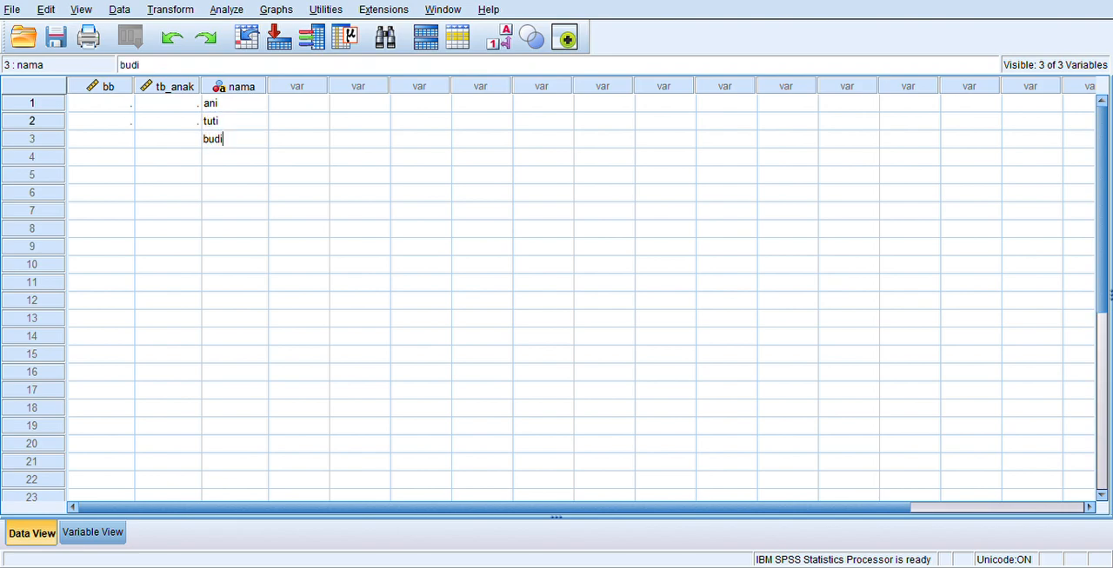
pyautogui.press('Return')
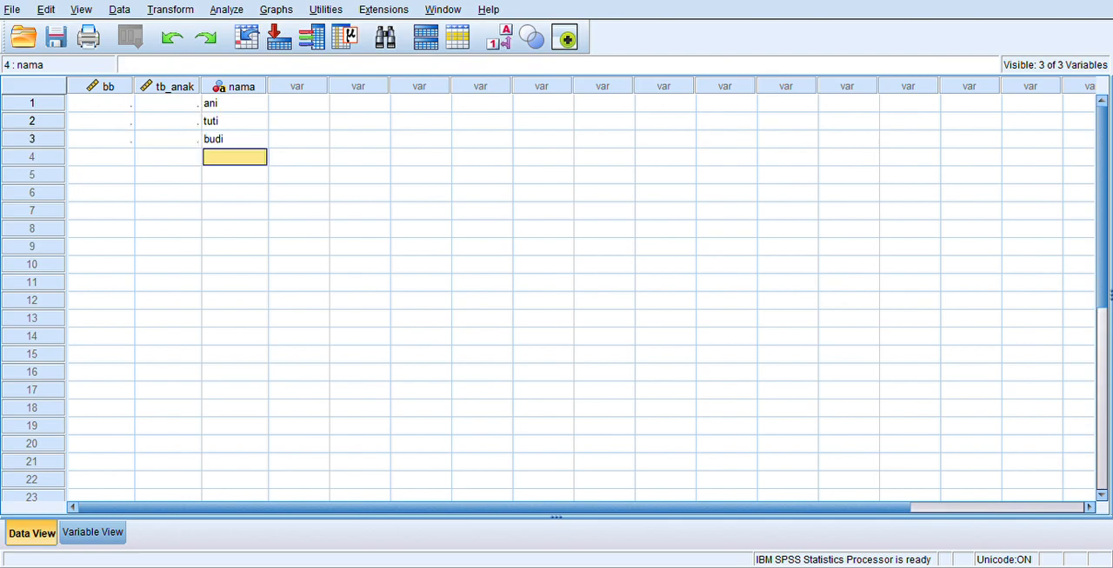
pyautogui.write('adi')
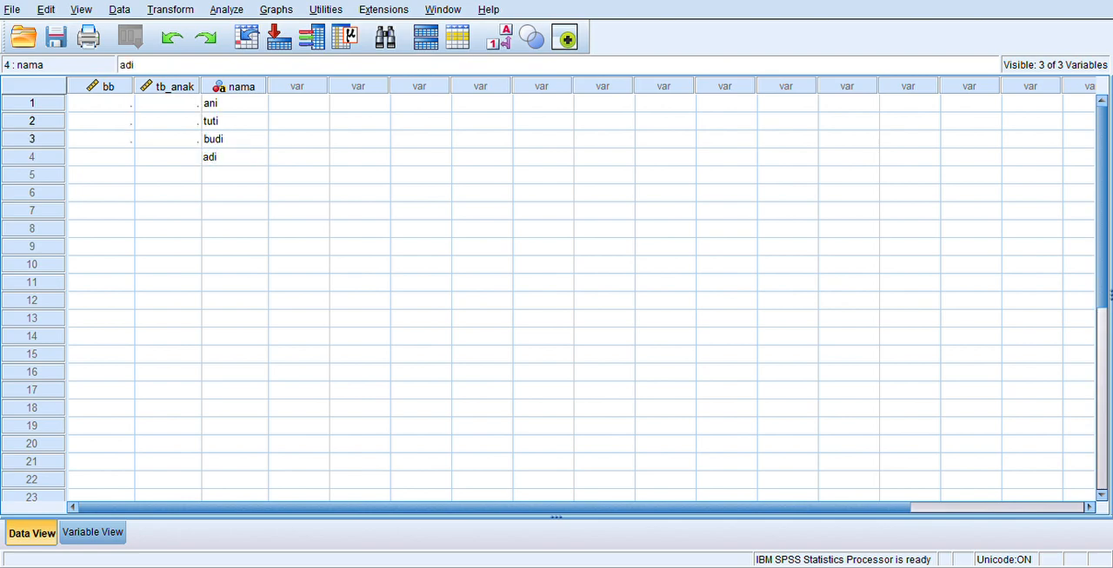
pyautogui.press('Return')
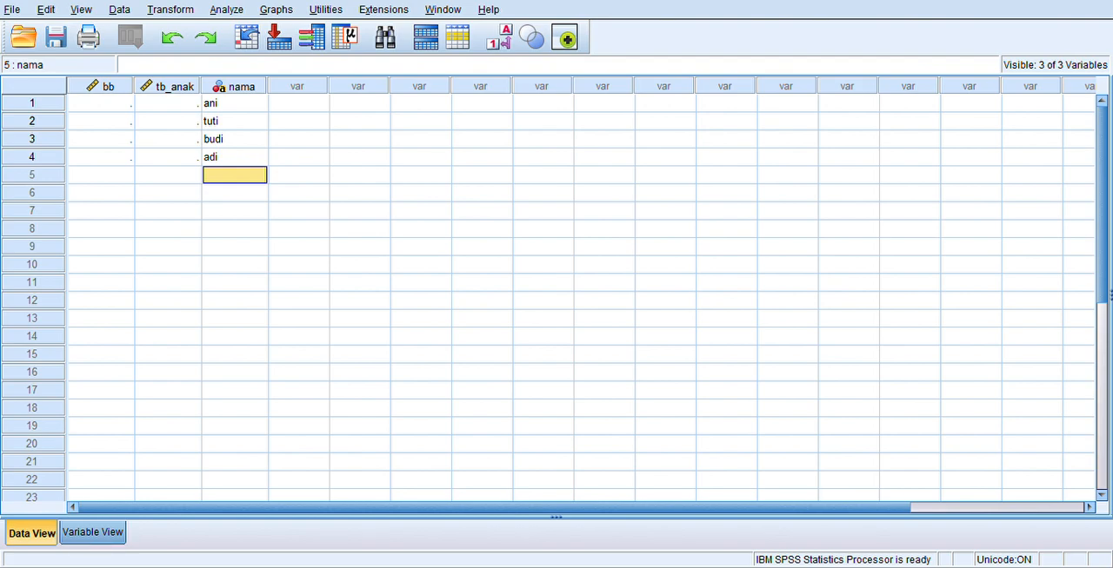
pyautogui.click(93, 532)
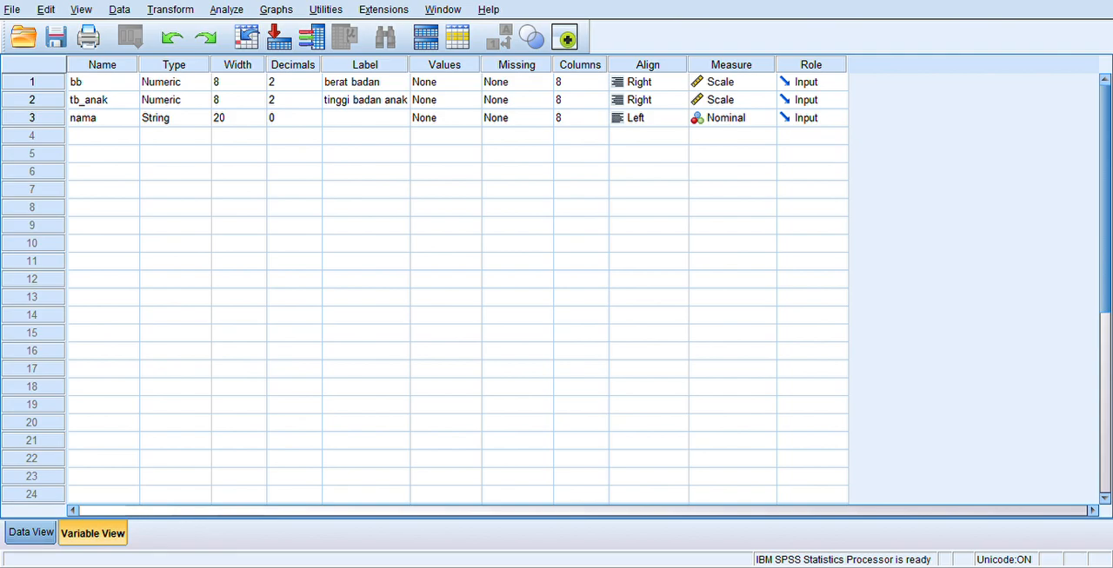
pyautogui.click(32, 532)
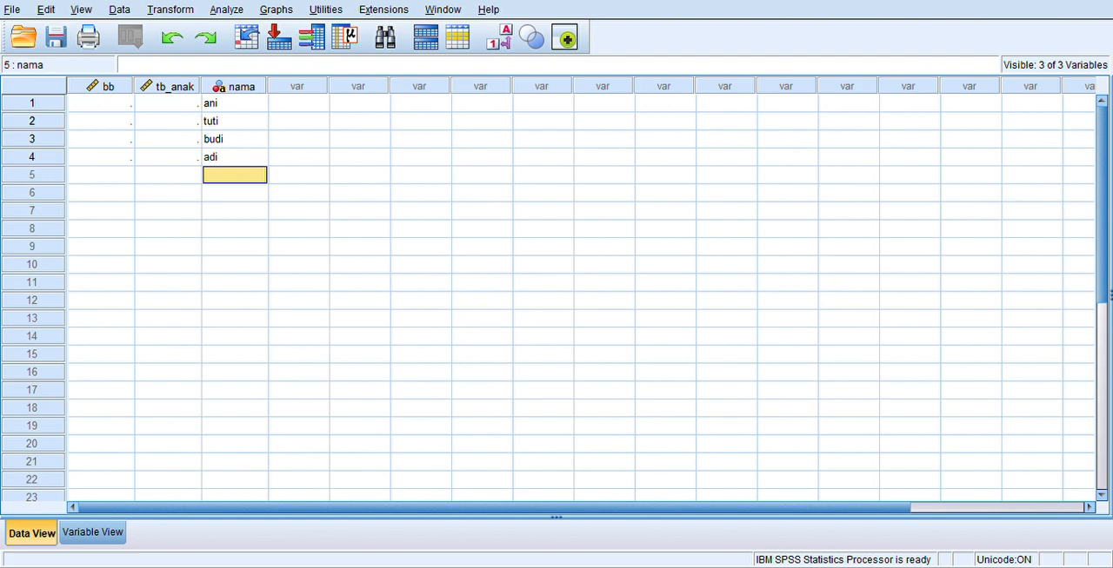
# Enter the weights 55, 56, 60 and 65 for cases 1 to 4 in the bb column.
pyautogui.click(101, 104)
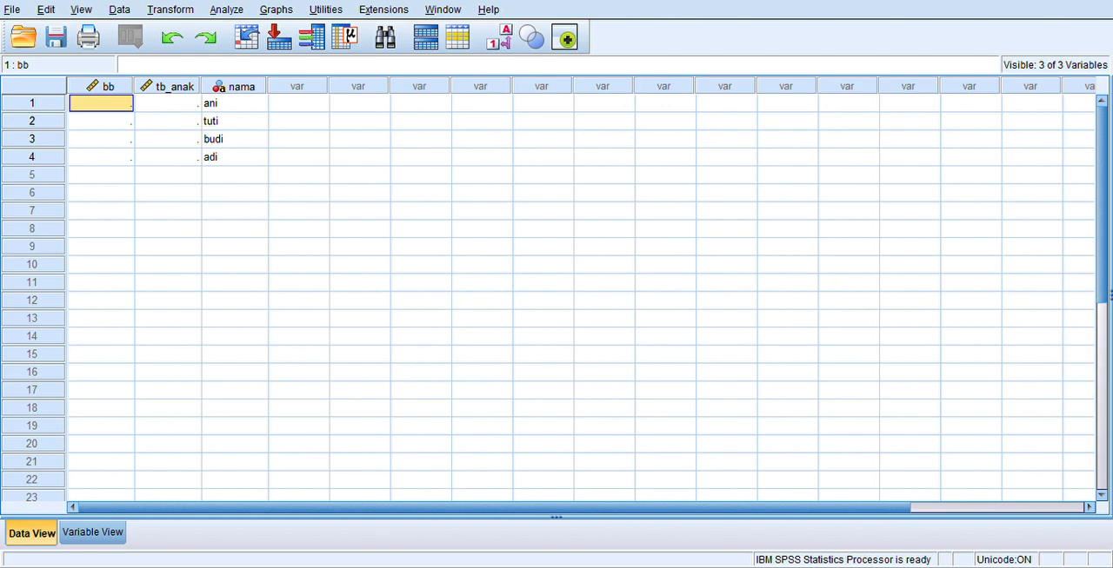
pyautogui.write('55')
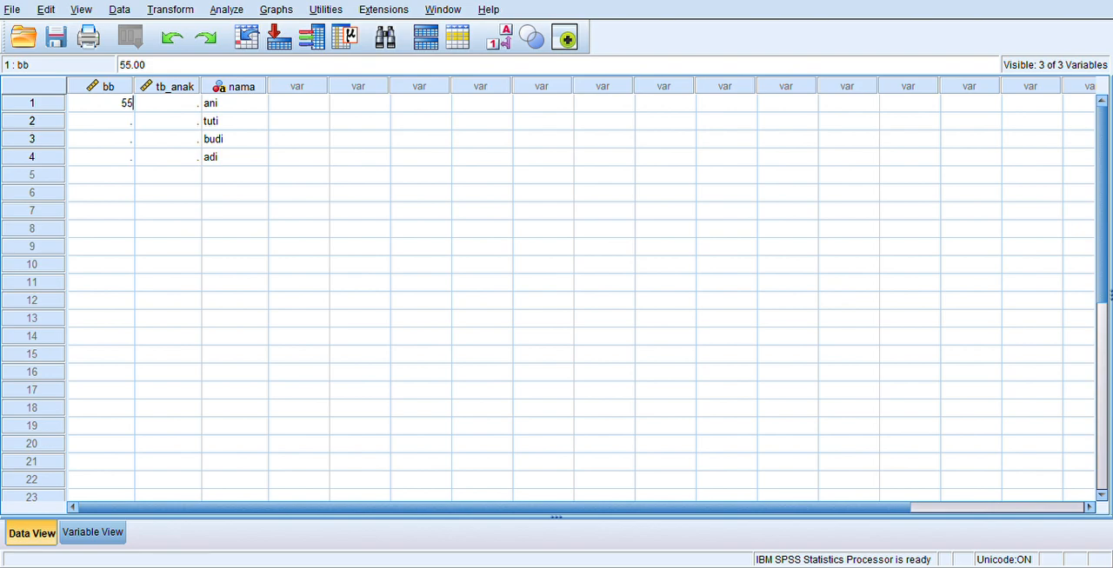
pyautogui.press('Return')
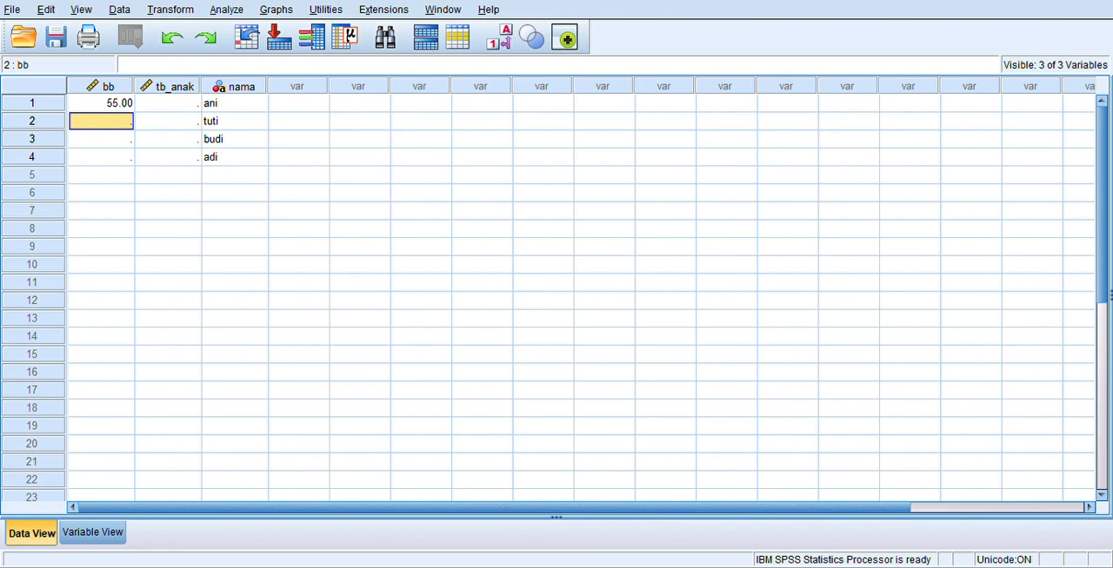
pyautogui.write('56')
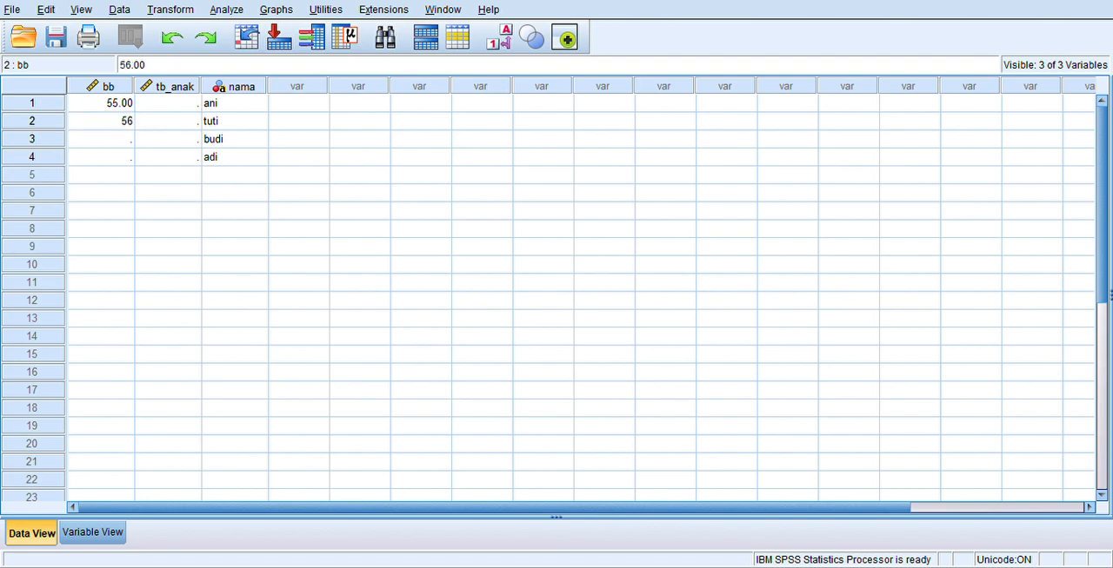
pyautogui.press('Return')
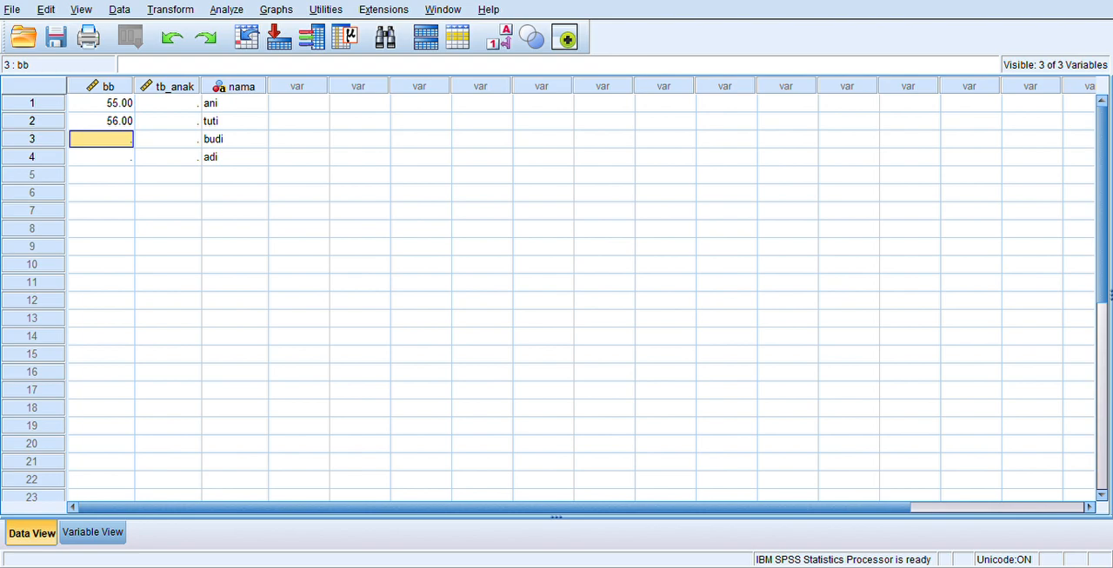
pyautogui.write('60')
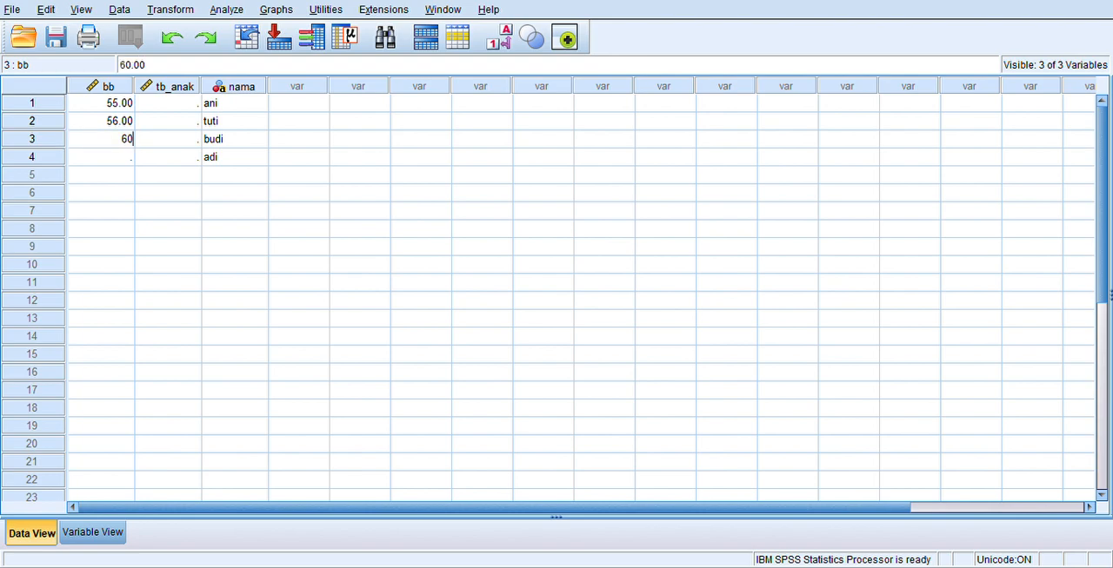
pyautogui.press('Return')
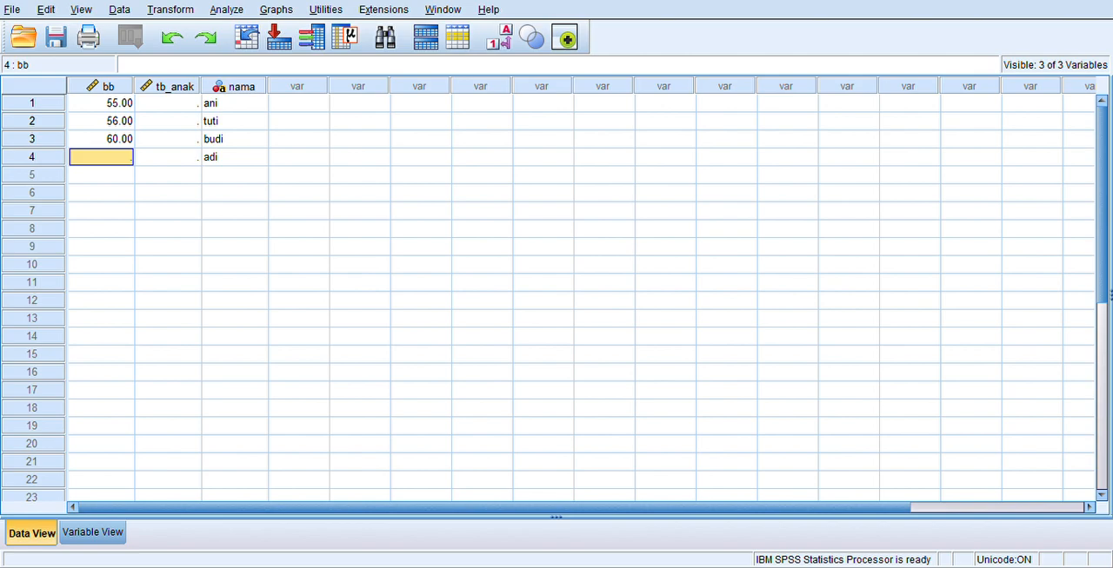
pyautogui.write('65')
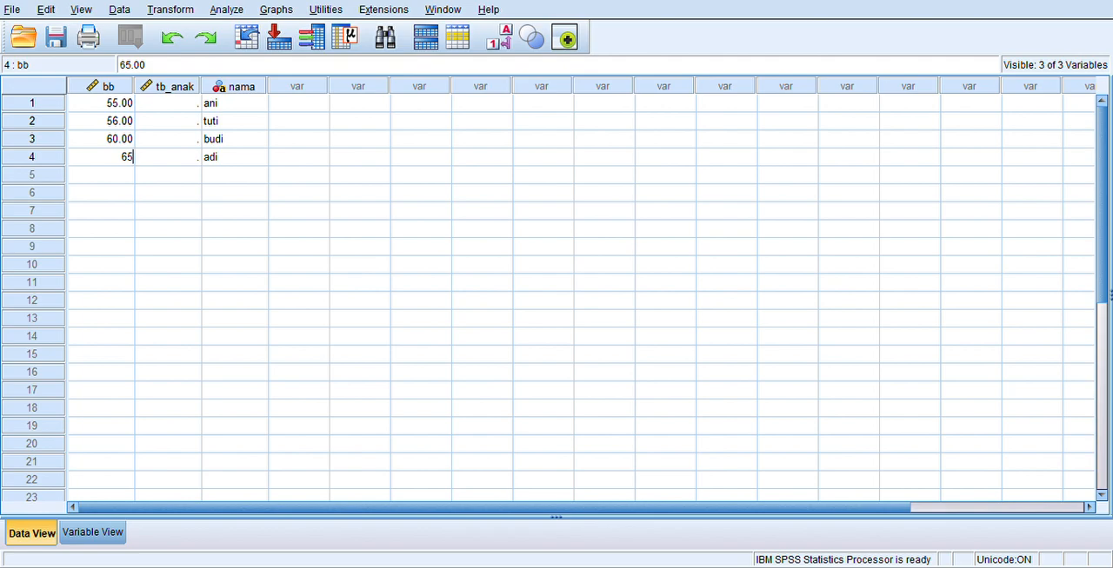
# Enter the heights 165, 155, 167 and 170 for cases 1 to 4 in the tb_anak column.
pyautogui.click(167, 103)
pyautogui.write('165')
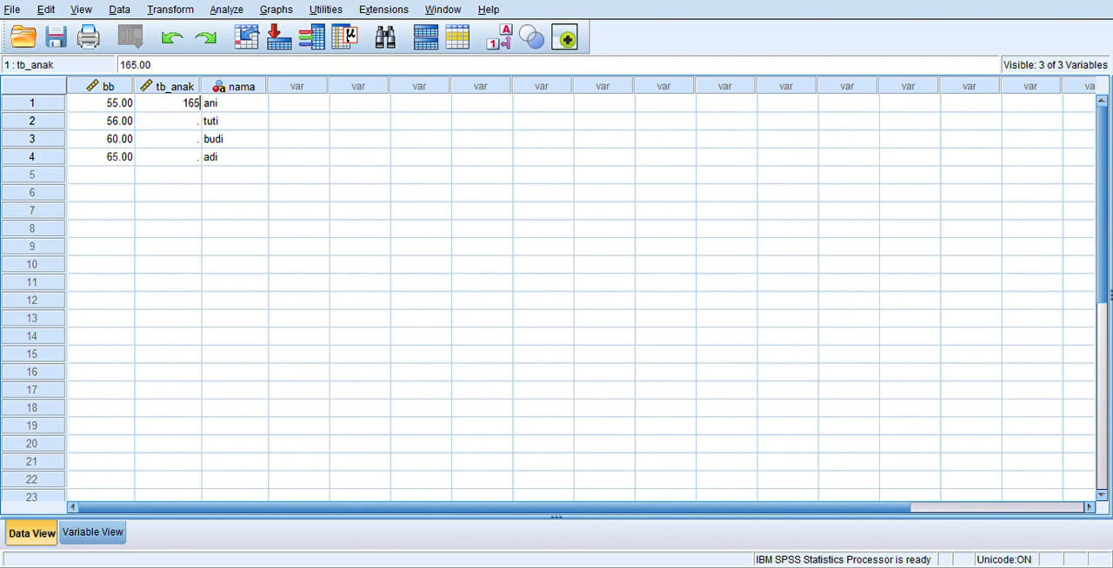
pyautogui.press('Return')
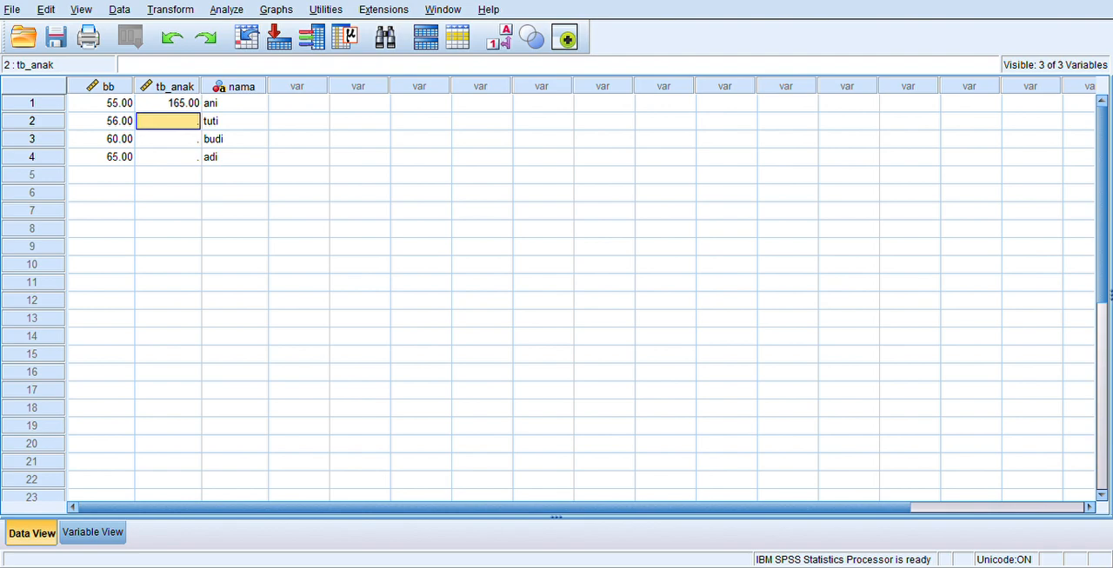
pyautogui.write('155')
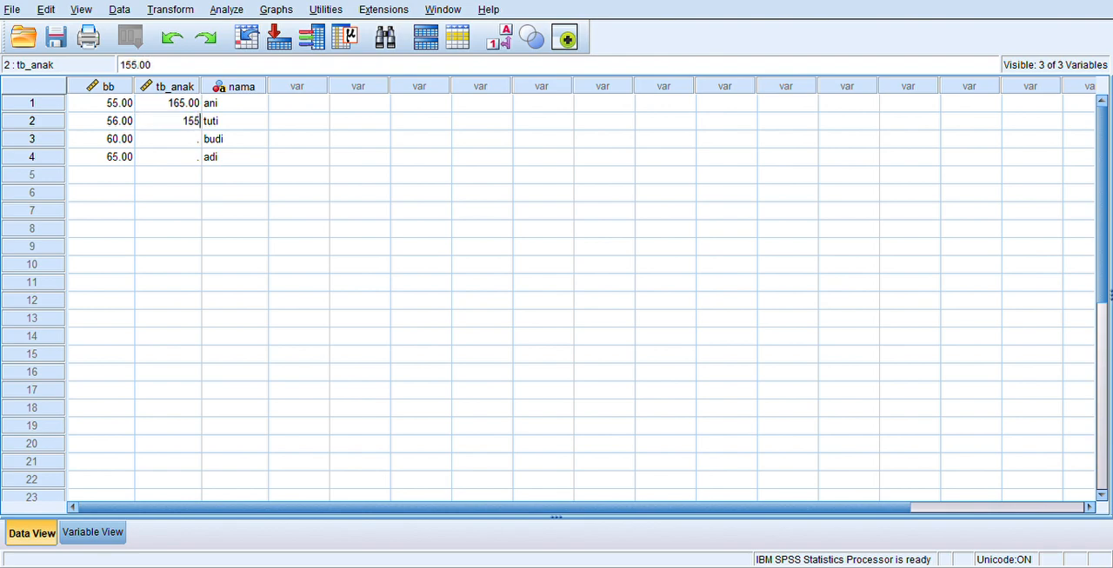
pyautogui.press('Return')
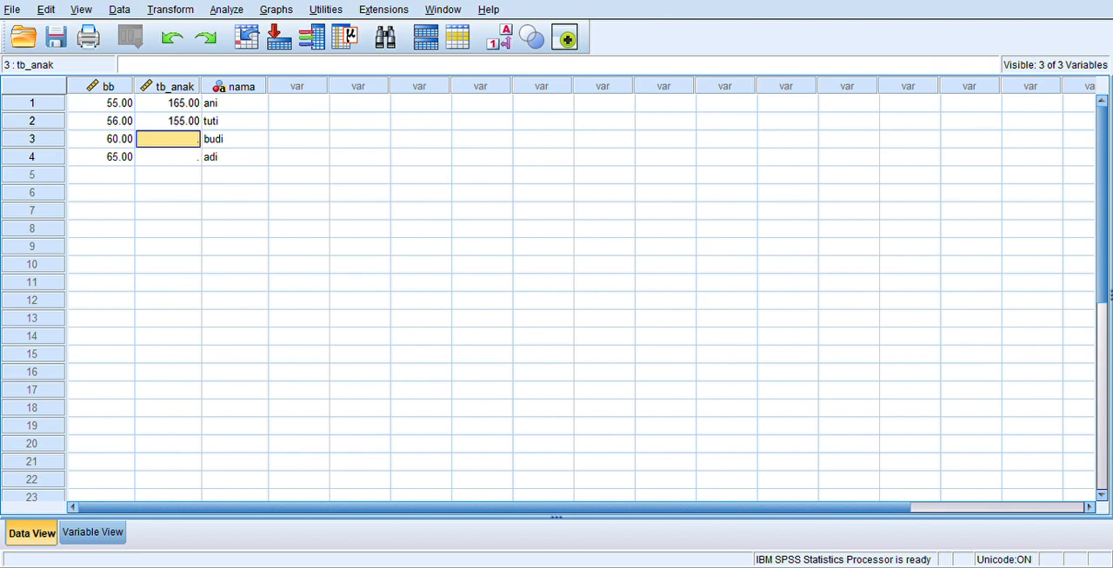
pyautogui.write('167')
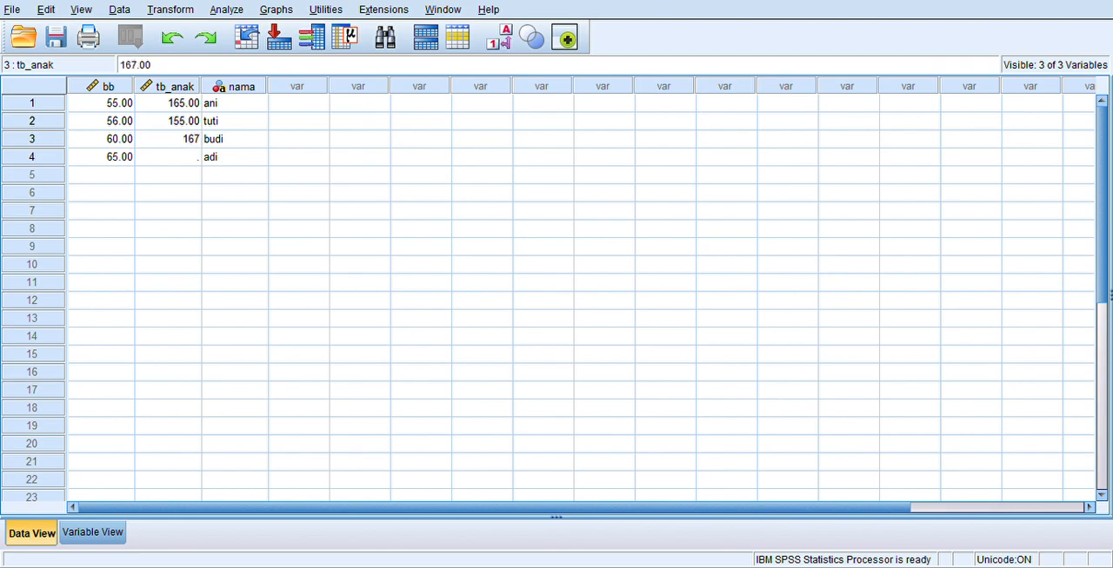
pyautogui.press('Return')
pyautogui.write('170')
pyautogui.press('Return')
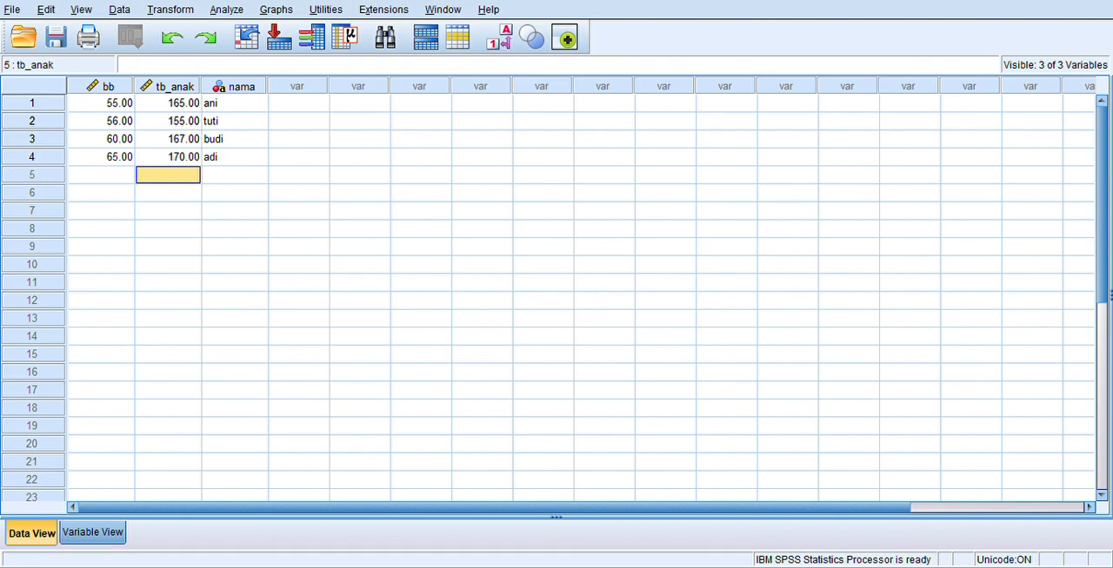
# Set the decimals of both bb and tb_anak to 0 in the variable definitions and return to the data sheet.
pyautogui.hotkey('ctrl', 't')
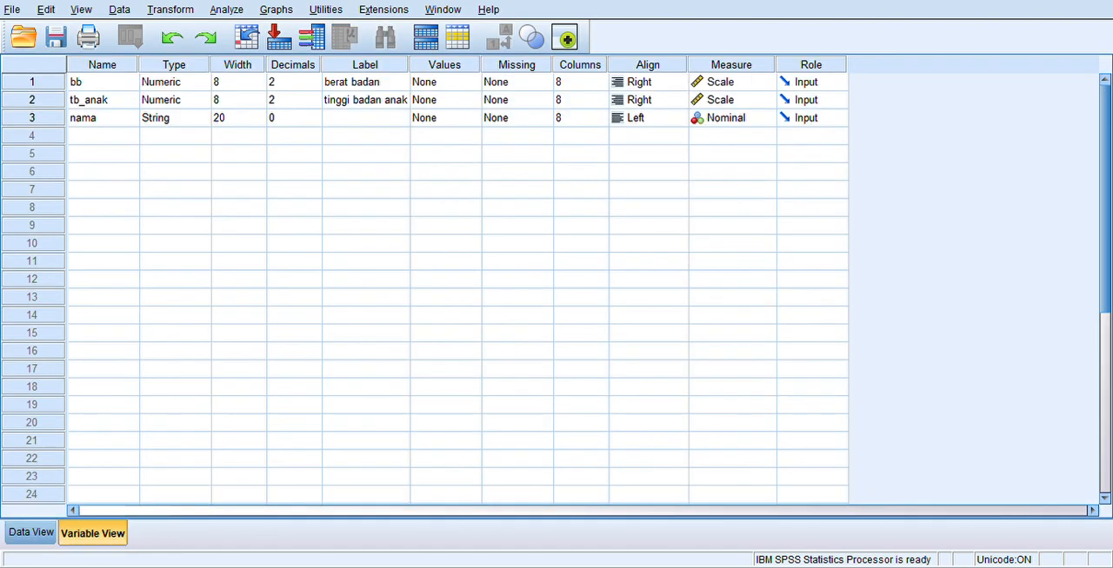
pyautogui.click(292, 82)
pyautogui.write('1')
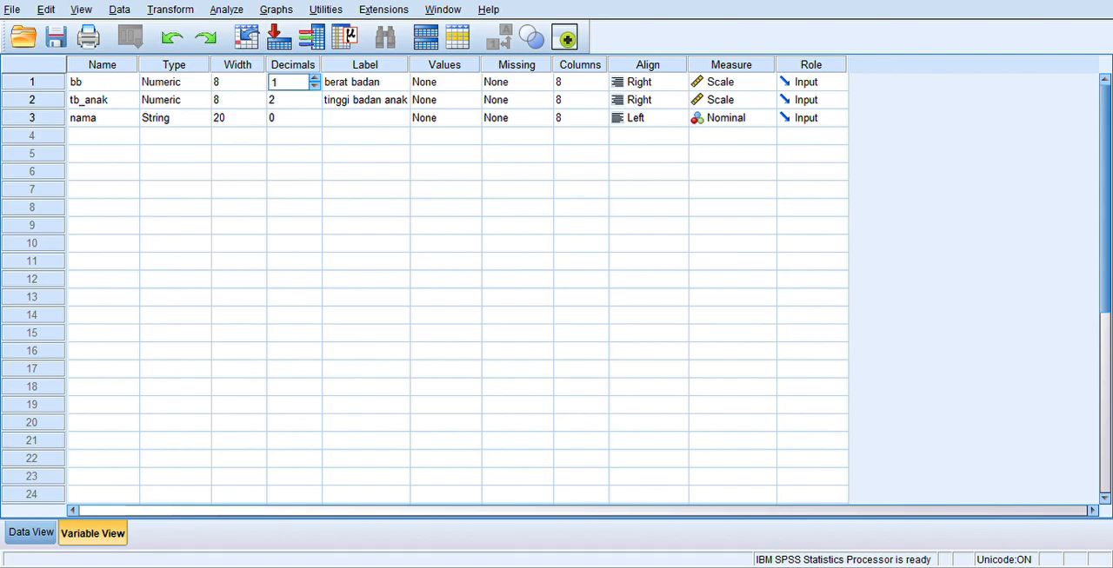
pyautogui.click(315, 86)
pyautogui.click(315, 104)
pyautogui.click(315, 103)
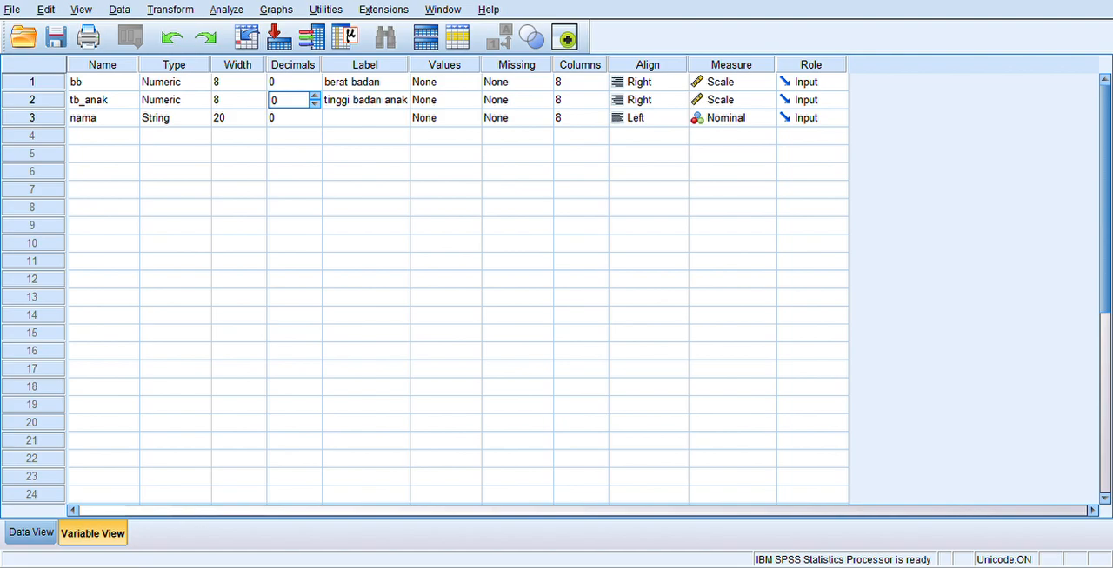
pyautogui.click(31, 532)
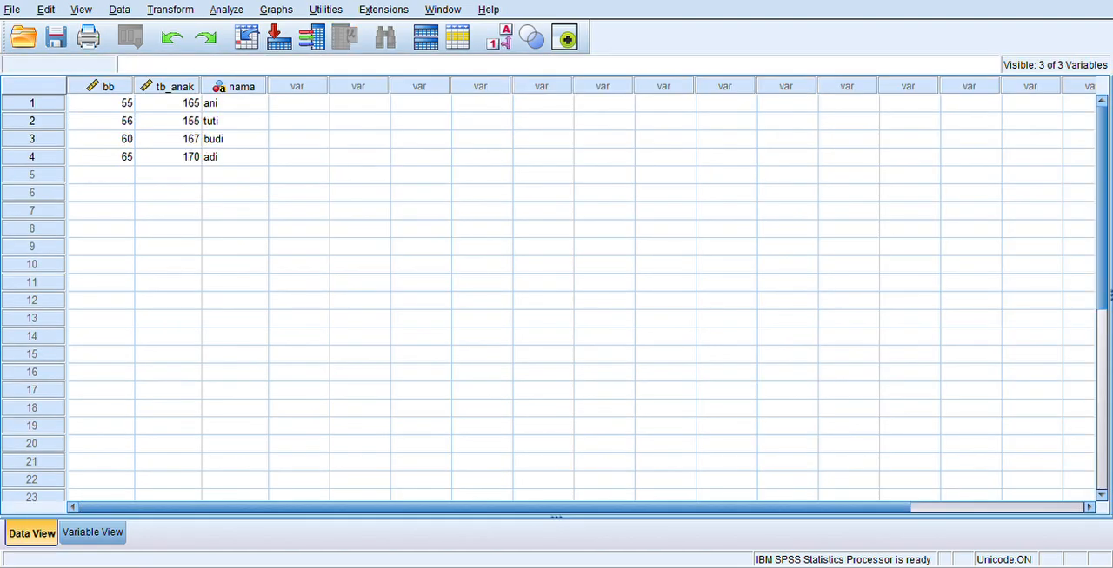
pyautogui.click(170, 9)
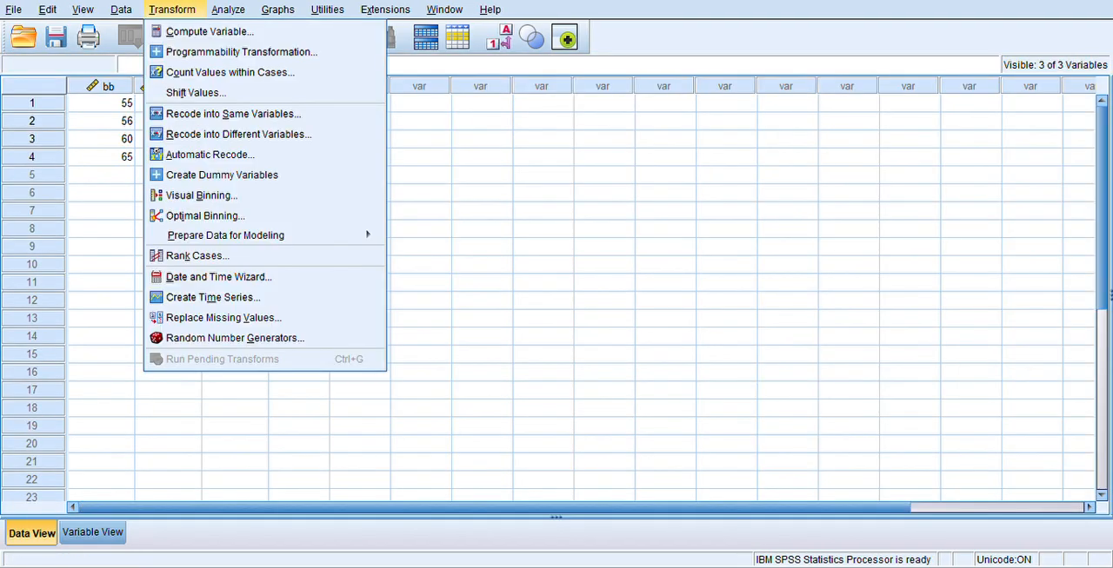
pyautogui.click(227, 10)
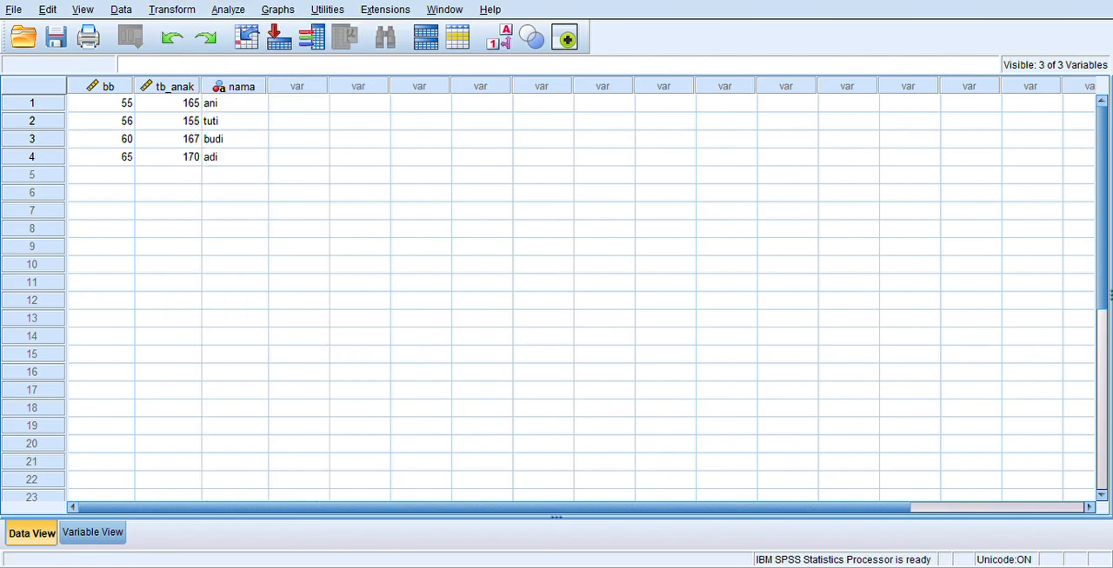
pyautogui.click(228, 10)
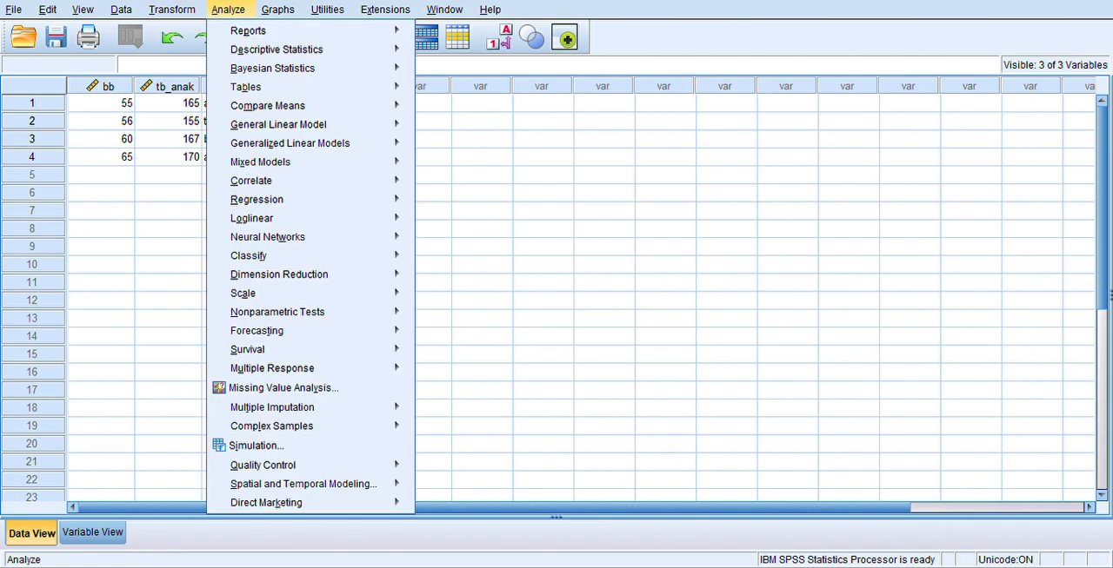
pyautogui.moveTo(172, 9)
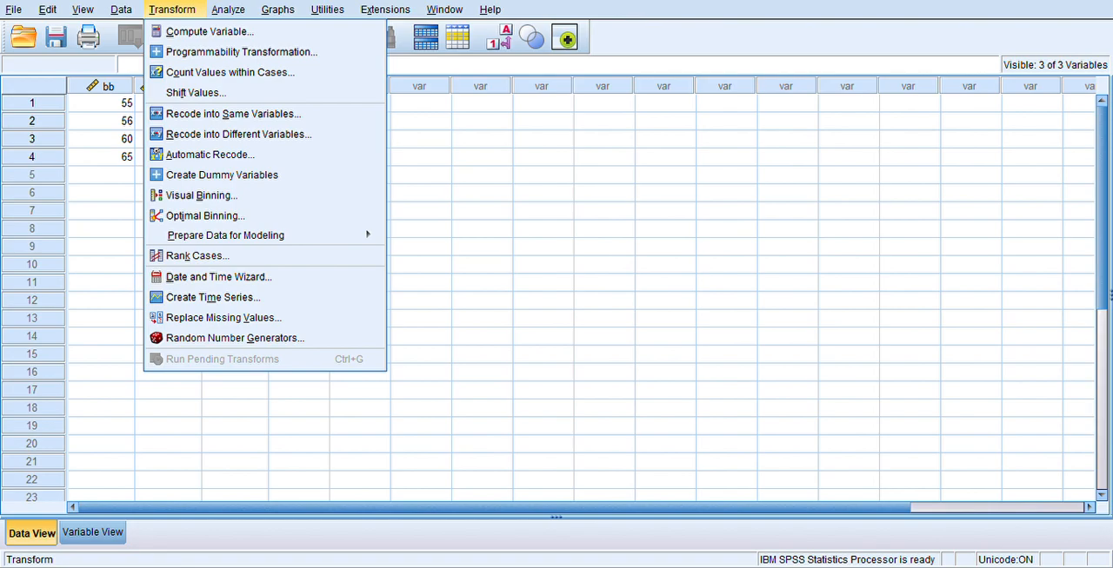
pyautogui.moveTo(227, 10)
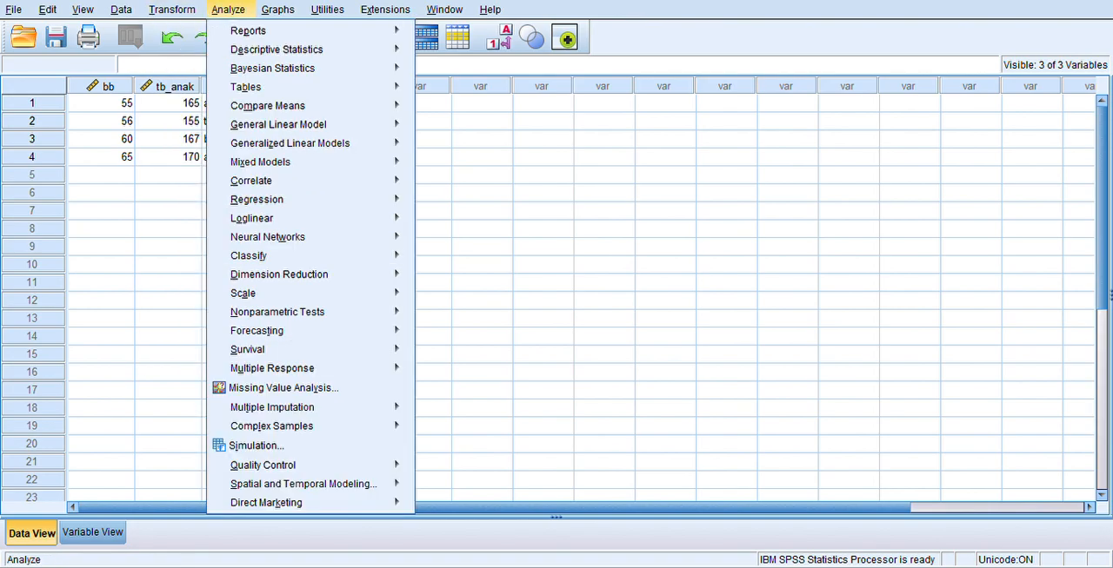
pyautogui.moveTo(327, 9)
pyautogui.moveTo(289, 143)
pyautogui.press('Escape')
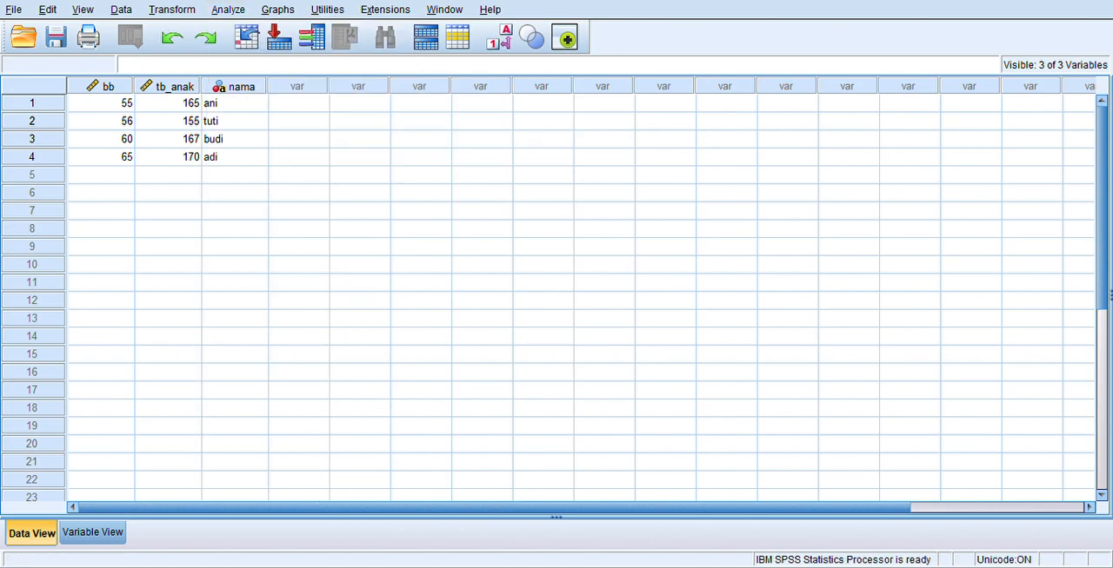